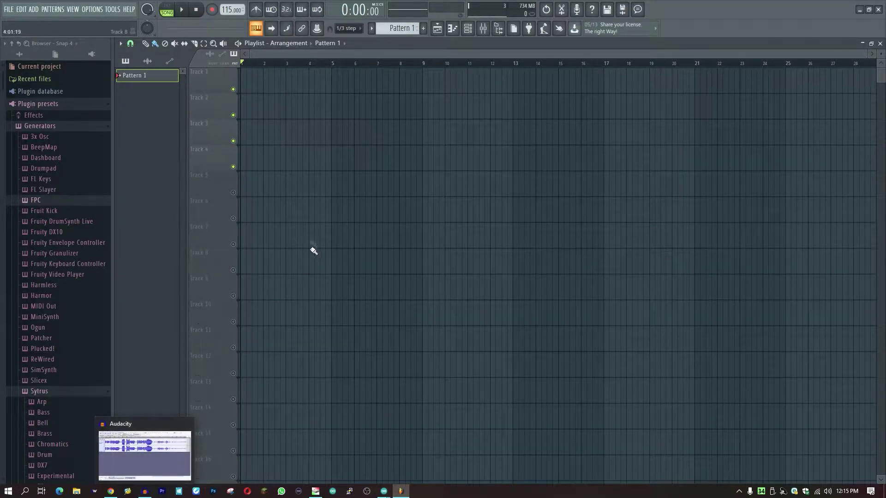
{"action": "left_click", "coordinate": [103, 105]}
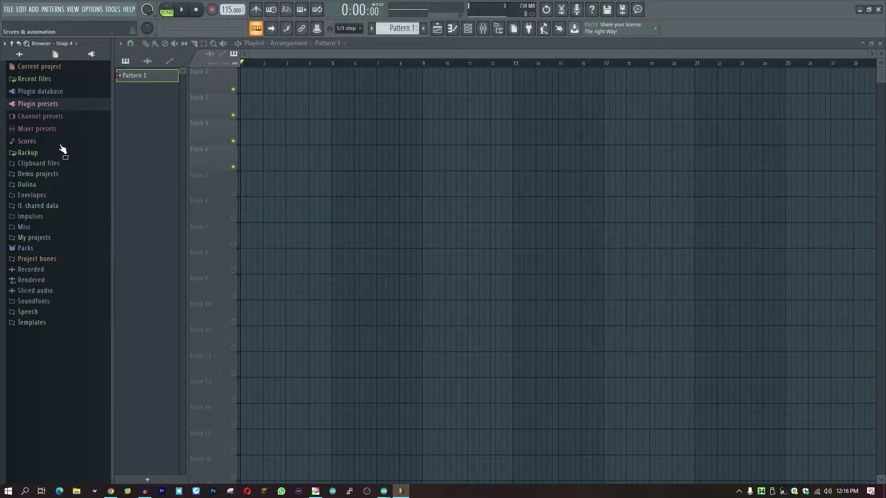
{"action": "left_click", "coordinate": [84, 111]}
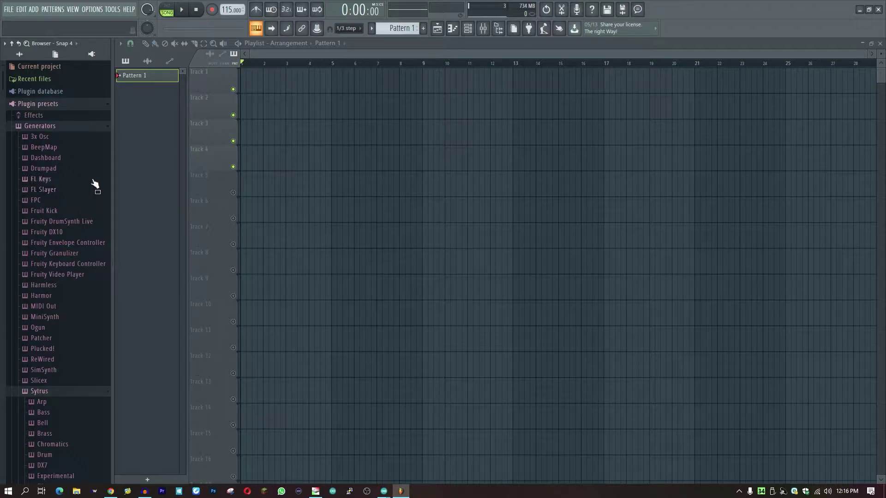
{"action": "left_click", "coordinate": [72, 128]}
{"action": "left_click", "coordinate": [80, 105]}
{"action": "left_click", "coordinate": [79, 107]}
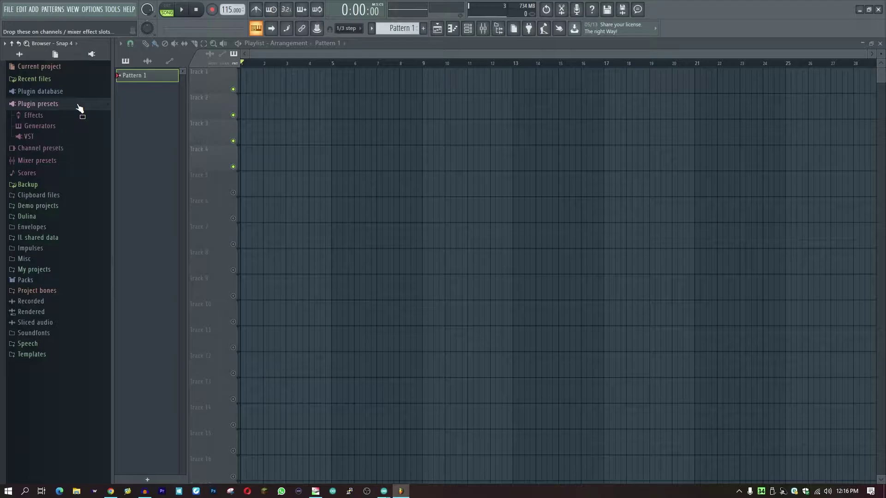
Step: Find the FL Keys generator presets and open the default one in a new channel
{"action": "left_click", "coordinate": [63, 127]}
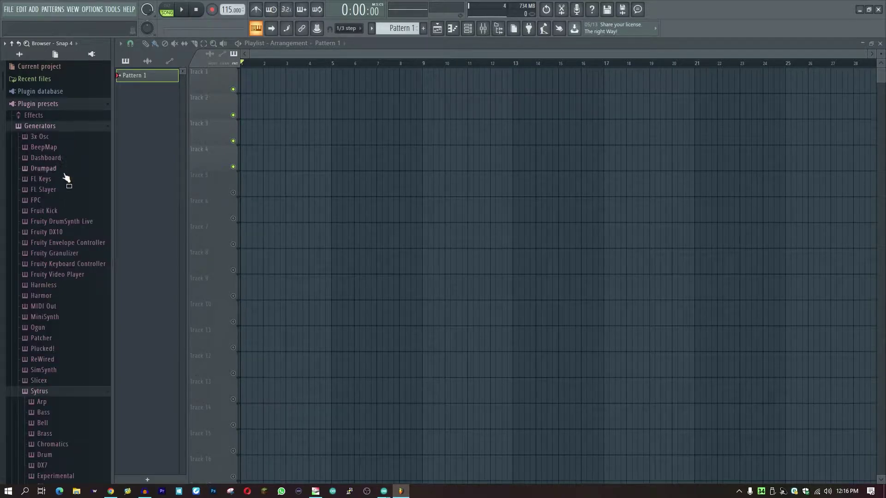
{"action": "left_click", "coordinate": [64, 181]}
{"action": "right_click", "coordinate": [65, 239]}
{"action": "left_click", "coordinate": [93, 246]}
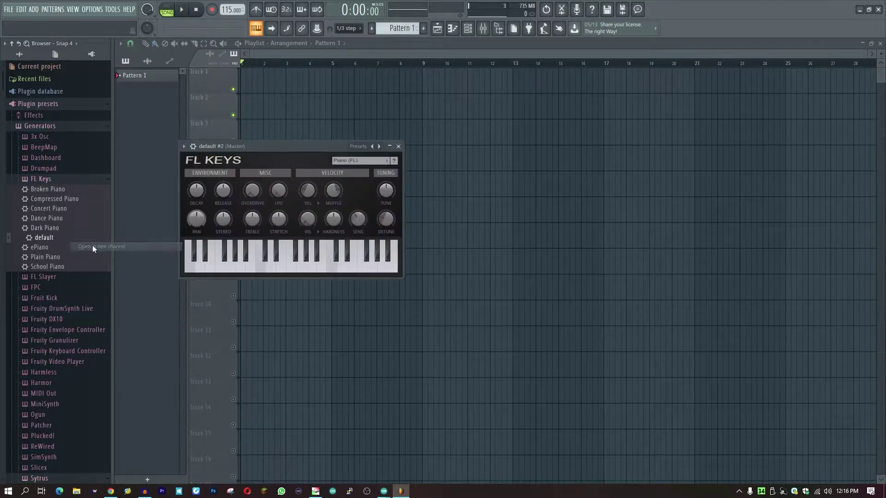
Step: Try out the piano sound by playing several notes on the FL Keys keyboard
{"action": "left_click", "coordinate": [262, 265]}
{"action": "left_click", "coordinate": [306, 251]}
{"action": "left_click", "coordinate": [351, 265]}
{"action": "left_click", "coordinate": [321, 267]}
{"action": "left_click", "coordinate": [302, 259]}
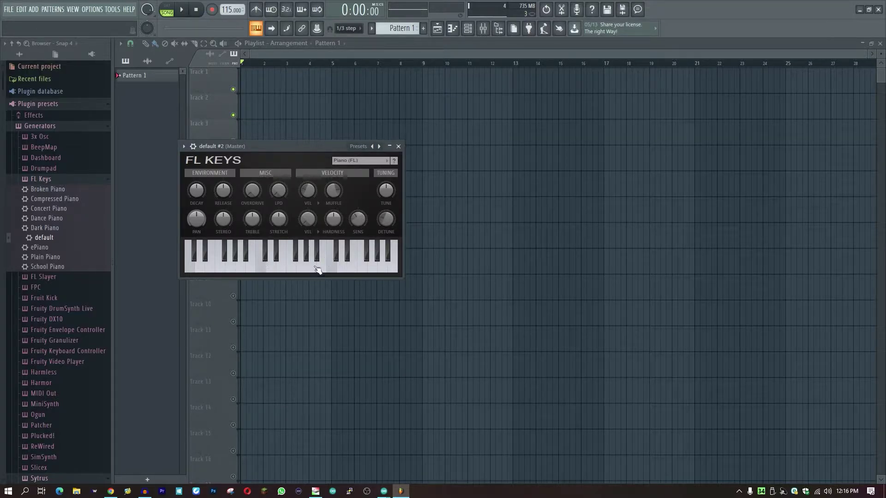
Step: Toggle the typing-keyboard-to-piano mode off and on, and play a few FL Keys notes with it
{"action": "left_click", "coordinate": [261, 32]}
{"action": "left_click", "coordinate": [256, 32]}
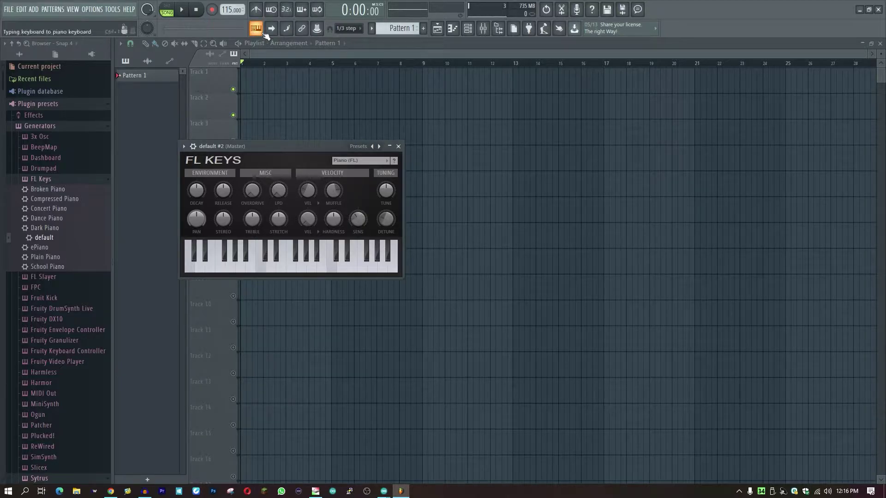
{"action": "key", "text": "x"}
{"action": "key", "text": "c"}
{"action": "key", "text": "v"}
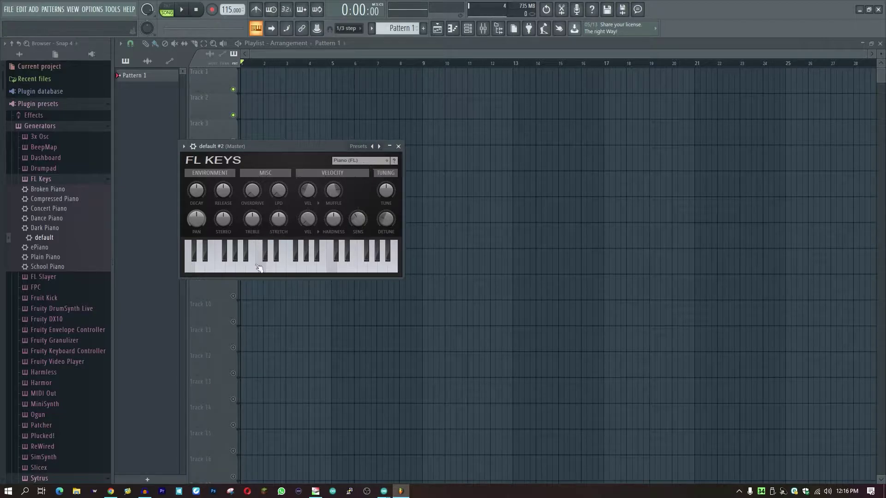
{"action": "key", "text": "v"}
Step: Load the Grand Piano (3 MB) sound in FL Keys, set Release to 100% and adjust Detune
{"action": "left_click", "coordinate": [374, 161]}
{"action": "left_click", "coordinate": [359, 179]}
{"action": "left_click_drag", "start_coordinate": [226, 197], "coordinate": [226, 176]}
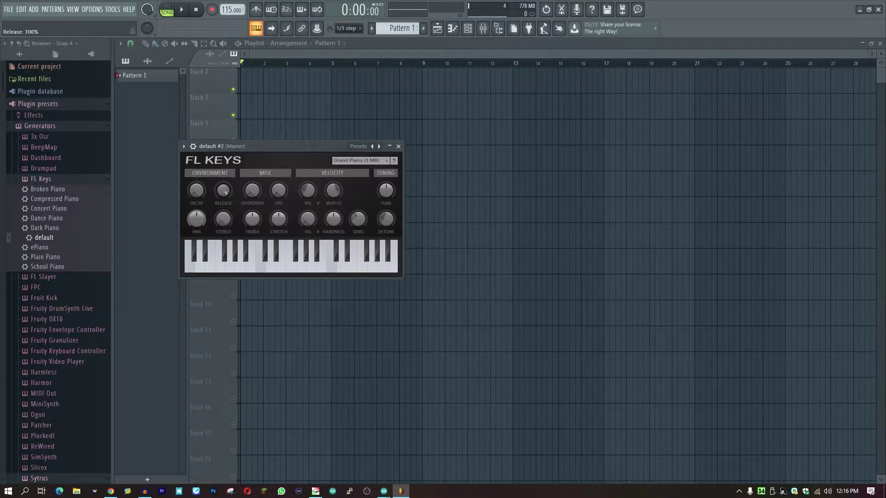
{"action": "left_click_drag", "start_coordinate": [387, 224], "coordinate": [384, 227]}
Step: Paint a Pattern 1 clip at the start of Track 1 in the playlist
{"action": "left_click", "coordinate": [156, 44]}
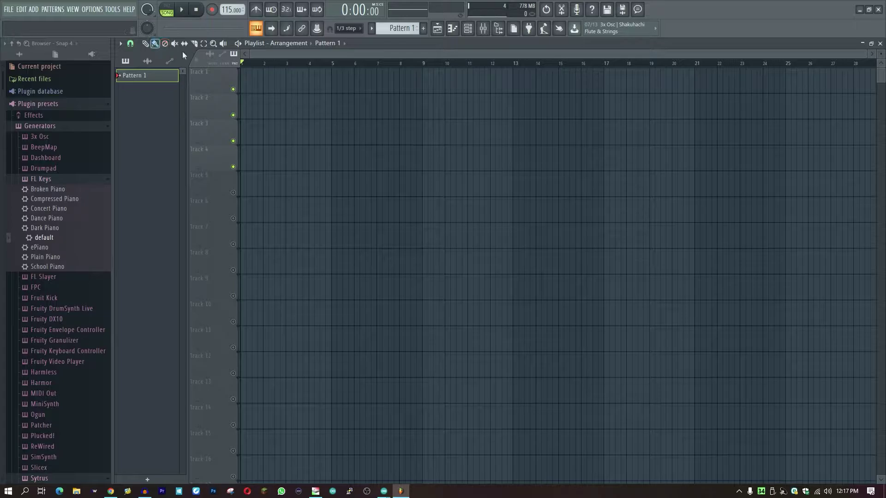
{"action": "mouse_move", "coordinate": [259, 87]}
{"action": "left_mouse_down"}
{"action": "mouse_move", "coordinate": [273, 81]}
{"action": "mouse_move", "coordinate": [251, 73]}
{"action": "left_mouse_up"}
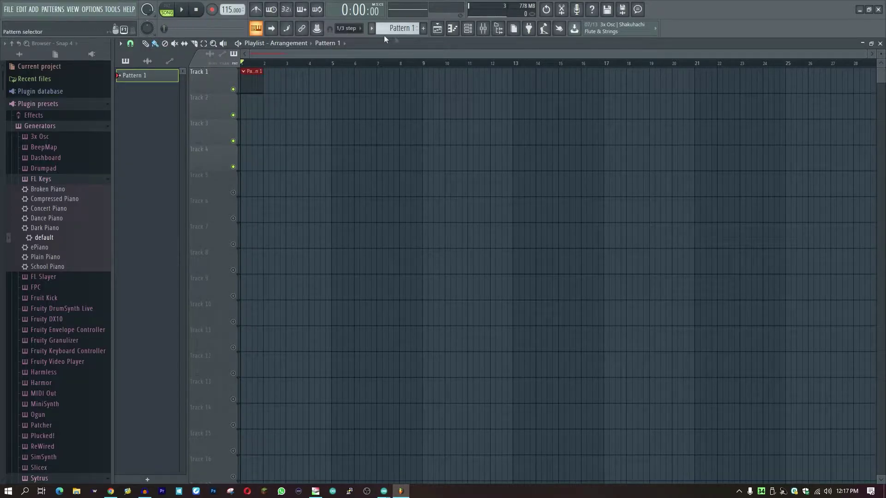
Step: Open the Pattern 1 clip and bring up the piano roll of the default #2 channel
{"action": "double_click", "coordinate": [249, 81]}
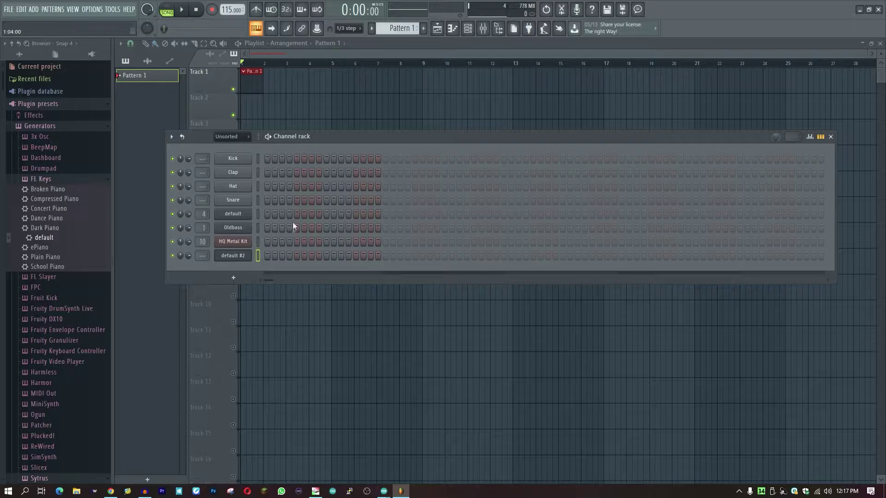
{"action": "left_click", "coordinate": [237, 259]}
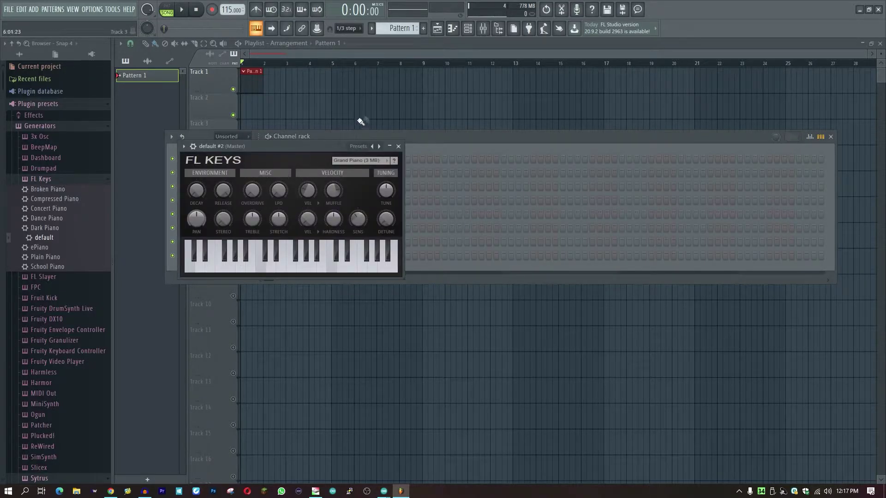
{"action": "left_click", "coordinate": [453, 30]}
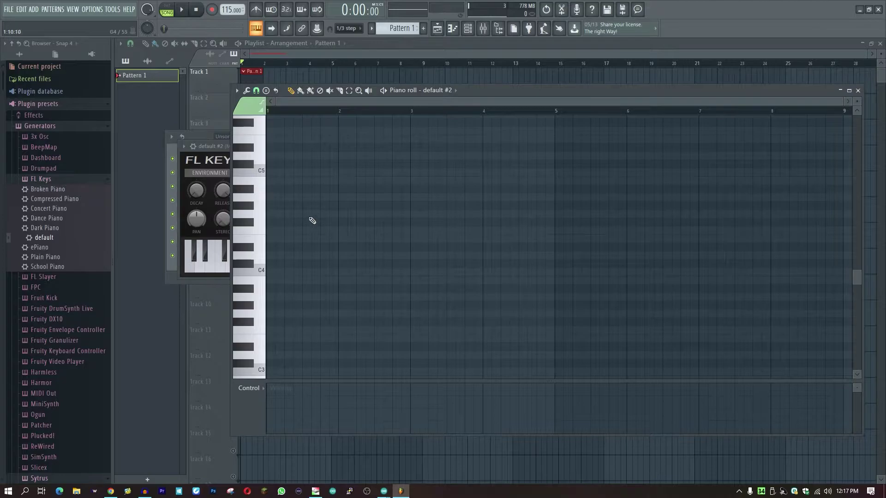
Step: Place a short D5 note at the very start of bar 1 in the piano roll
{"action": "left_click", "coordinate": [277, 157]}
{"action": "left_click_drag", "start_coordinate": [276, 156], "coordinate": [270, 154]}
{"action": "scroll", "coordinate": [290, 180], "scroll_direction": "up", "scroll_amount": 1}
{"action": "scroll", "coordinate": [291, 180], "scroll_direction": "up", "scroll_amount": 2}
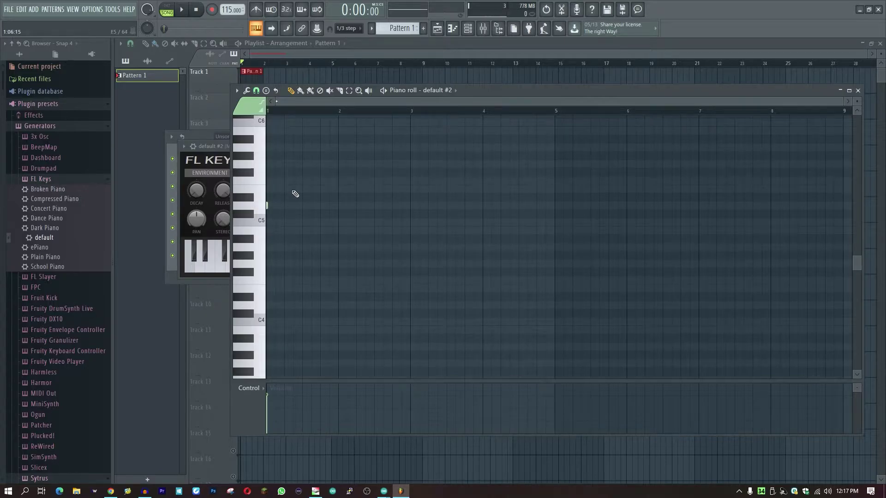
Step: Try a second note, preview it, and replace it with a short F5 after the opening D5
{"action": "mouse_move", "coordinate": [283, 189]}
{"action": "left_mouse_down"}
{"action": "mouse_move", "coordinate": [286, 180]}
{"action": "mouse_move", "coordinate": [275, 173]}
{"action": "left_mouse_up"}
{"action": "key", "text": "space"}
{"action": "key", "text": "space"}
{"action": "right_click", "coordinate": [275, 174]}
{"action": "left_click", "coordinate": [277, 181]}
Step: Complete bar 1 of the melody with evenly spaced short notes D5, F5, D5, E5, F5 and G5
{"action": "scroll", "coordinate": [285, 101], "scroll_direction": "up", "scroll_amount": 3}
{"action": "left_click_drag", "start_coordinate": [309, 98], "coordinate": [228, 108]}
{"action": "left_click", "coordinate": [307, 205]}
{"action": "left_click", "coordinate": [326, 180]}
{"action": "left_click", "coordinate": [347, 205]}
{"action": "left_click", "coordinate": [367, 189]}
{"action": "left_click", "coordinate": [386, 181]}
{"action": "left_click", "coordinate": [406, 164]}
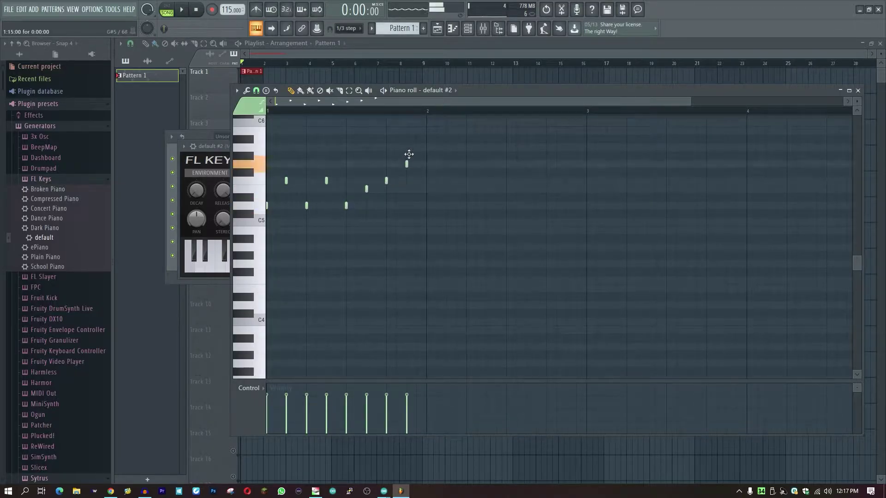
Step: Fill bar 2 with evenly spaced short notes A5, F5, A5, F5, A5, A#5, A5 and G5
{"action": "left_click", "coordinate": [426, 147]}
{"action": "left_click", "coordinate": [446, 181]}
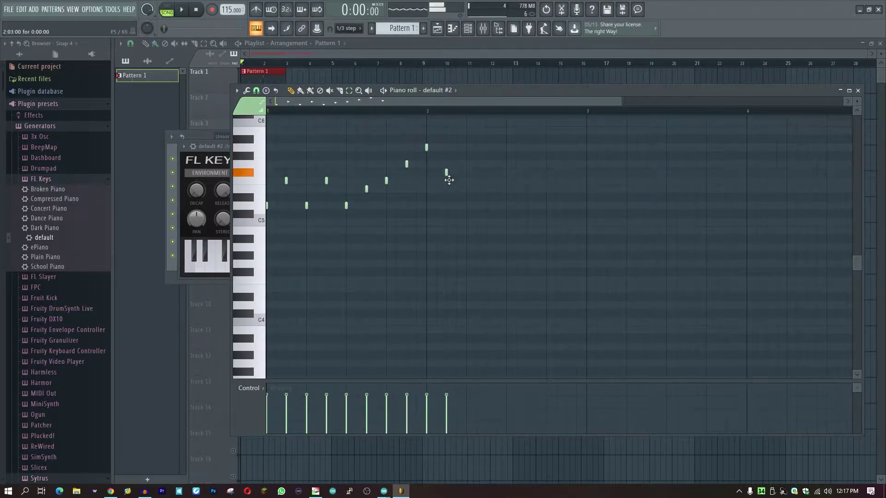
{"action": "left_click", "coordinate": [466, 156]}
{"action": "left_click_drag", "start_coordinate": [463, 157], "coordinate": [464, 149]}
{"action": "left_click", "coordinate": [486, 181]}
{"action": "left_click", "coordinate": [507, 148]}
{"action": "left_click", "coordinate": [527, 139]}
{"action": "left_click", "coordinate": [547, 147]}
Step: Fill bar 3 with short notes alternating E5 and G5 up to a fourth E5, ending with closely spaced A#5 and A5
{"action": "scroll", "coordinate": [576, 184], "scroll_direction": "up", "scroll_amount": 2}
{"action": "left_click", "coordinate": [586, 239]}
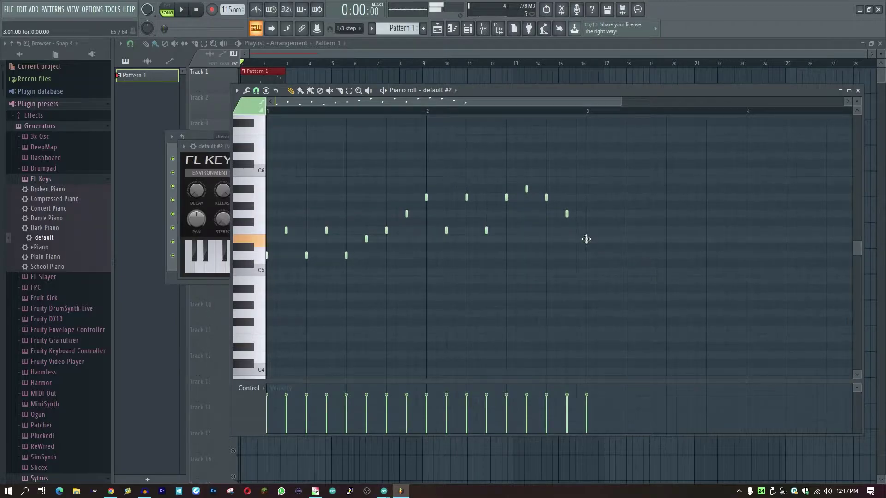
{"action": "left_click", "coordinate": [606, 214]}
{"action": "left_click", "coordinate": [626, 238]}
{"action": "left_click", "coordinate": [647, 214]}
{"action": "left_click", "coordinate": [666, 238]}
{"action": "left_click", "coordinate": [687, 213]}
{"action": "left_click", "coordinate": [707, 239]}
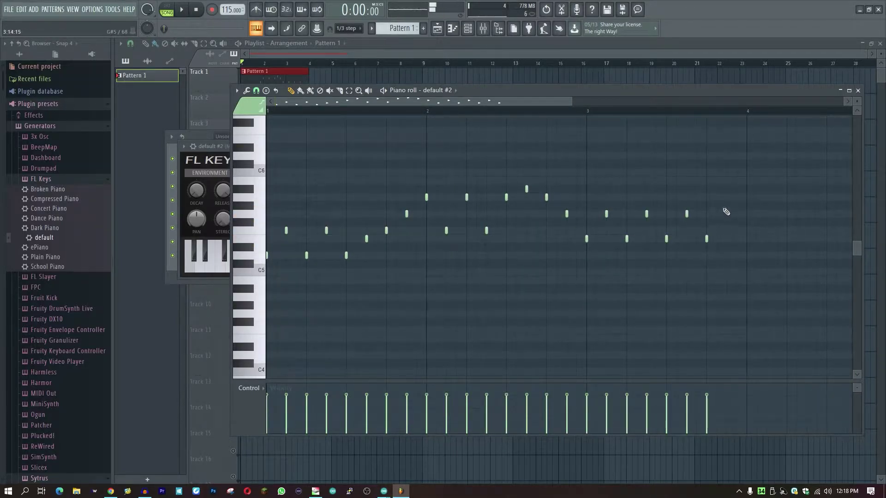
{"action": "left_click", "coordinate": [727, 189]}
{"action": "left_click", "coordinate": [737, 197]}
Step: Fill bar 4 with short notes G5, D5, G5, D5, F5, D5, E5 and D5, and return to the playlist
{"action": "left_click", "coordinate": [747, 214]}
{"action": "left_click", "coordinate": [767, 256]}
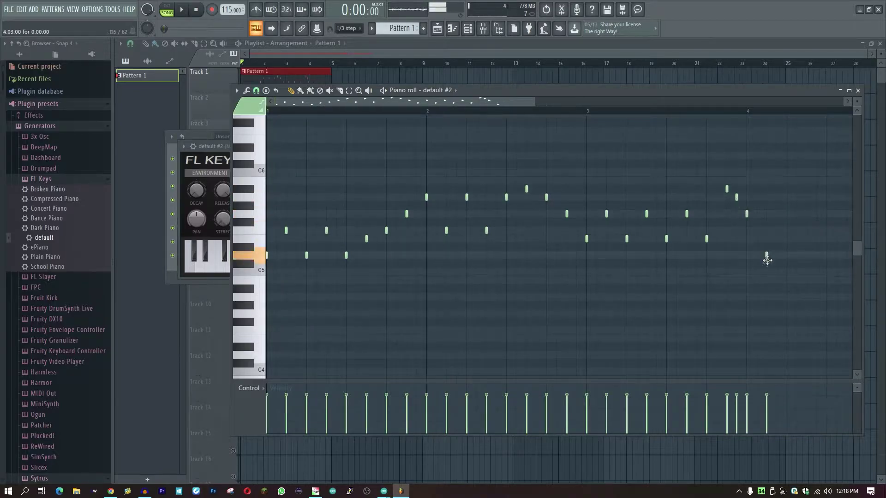
{"action": "left_click", "coordinate": [807, 256]}
{"action": "scroll", "coordinate": [740, 132], "scroll_direction": "right", "scroll_amount": 2}
{"action": "left_click", "coordinate": [646, 230]}
{"action": "left_click", "coordinate": [667, 255]}
{"action": "left_click", "coordinate": [697, 247]}
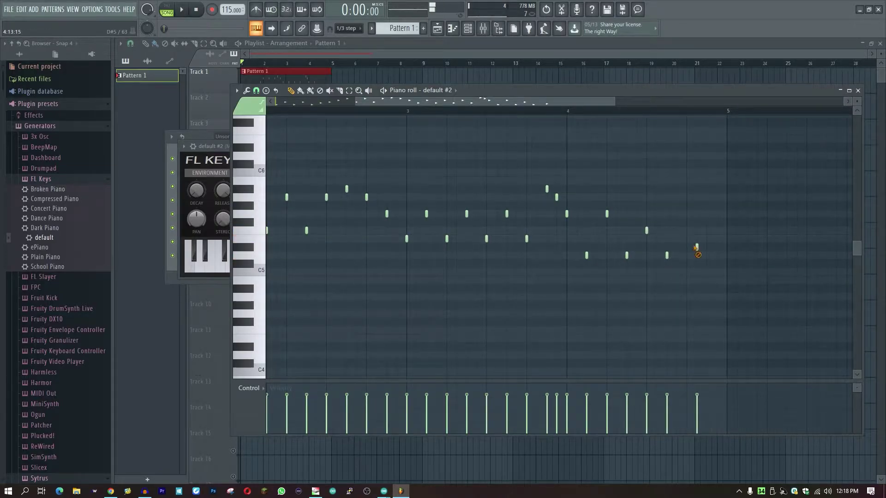
{"action": "left_click", "coordinate": [687, 239]}
{"action": "left_click", "coordinate": [706, 255]}
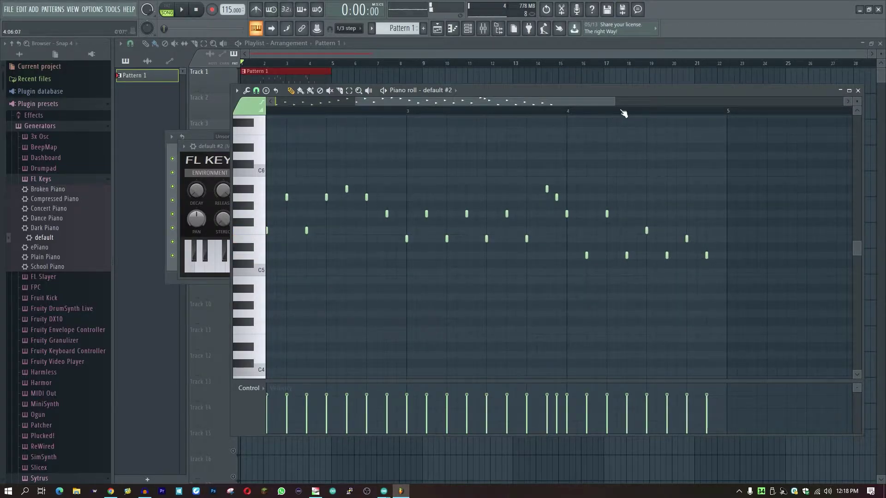
{"action": "scroll", "coordinate": [621, 109], "scroll_direction": "down", "scroll_amount": 2}
{"action": "scroll", "coordinate": [628, 115], "scroll_direction": "down", "scroll_amount": 2}
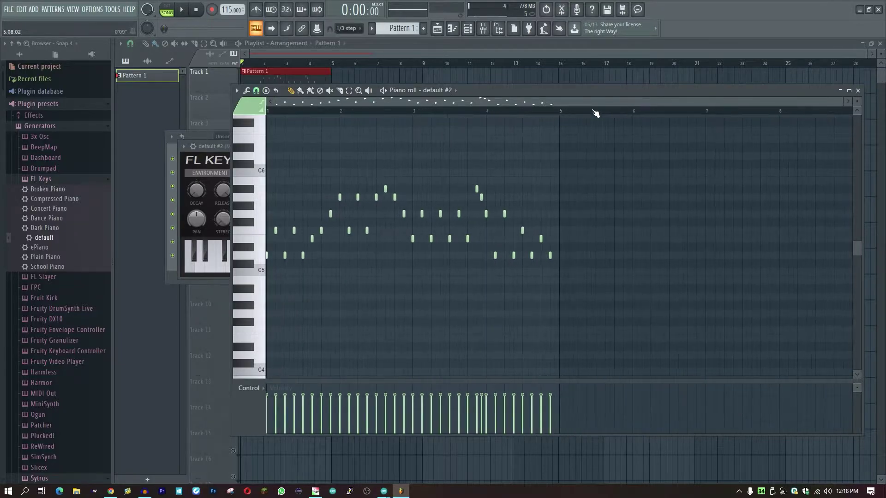
{"action": "left_click", "coordinate": [575, 49]}
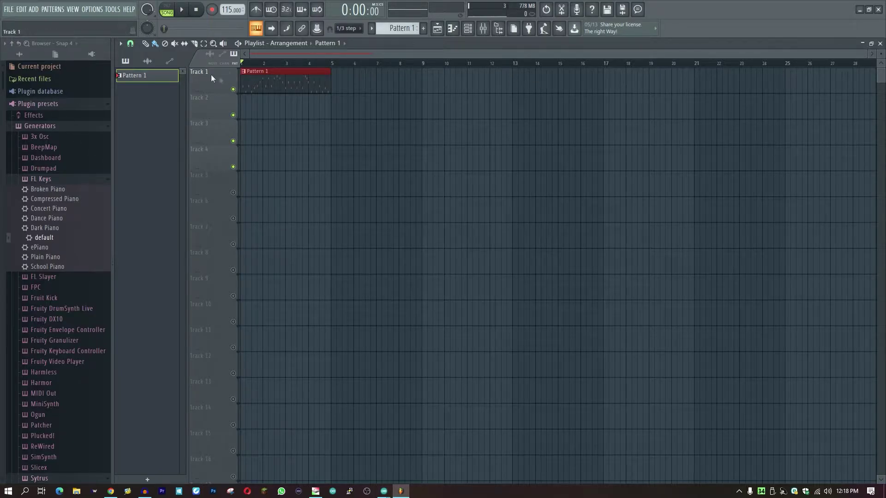
Step: Mute playlist tracks 1 to 4 and listen to the metronome on its own
{"action": "left_click", "coordinate": [233, 89]}
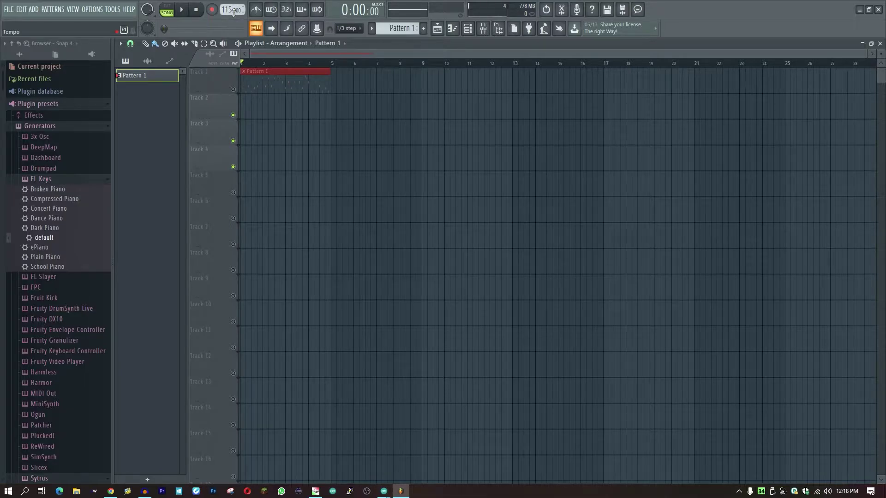
{"action": "left_click", "coordinate": [233, 115]}
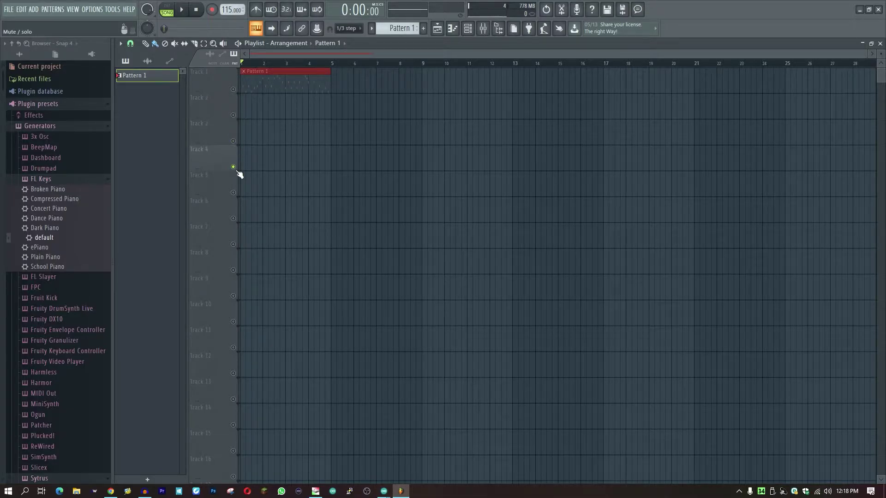
{"action": "left_click", "coordinate": [255, 9]}
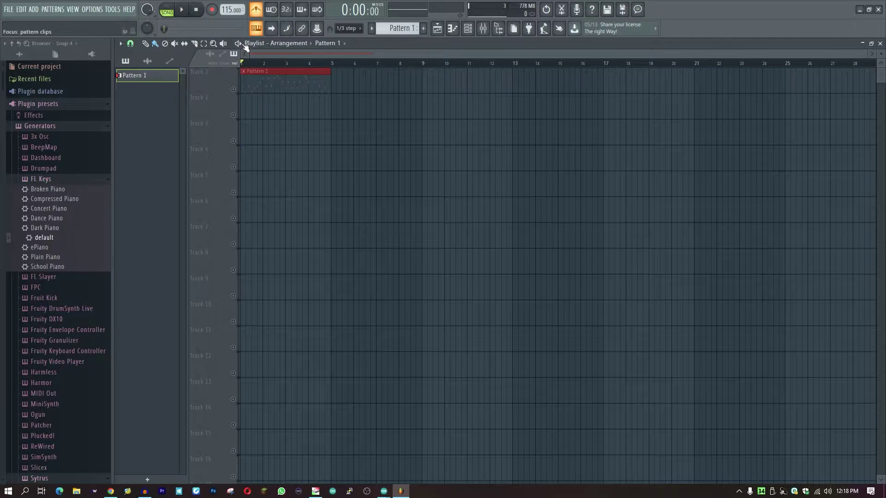
{"action": "left_click", "coordinate": [181, 10]}
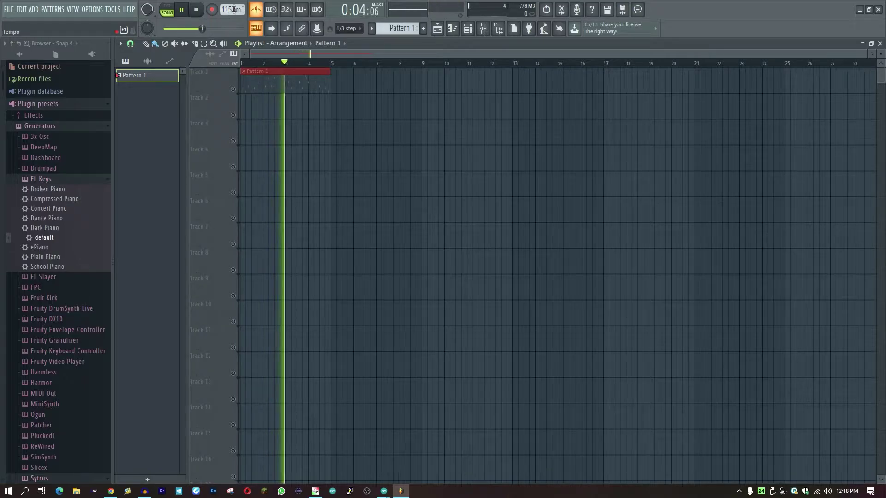
{"action": "mouse_move", "coordinate": [227, 10]}
{"action": "left_mouse_down"}
{"action": "mouse_move", "coordinate": [227, 0]}
{"action": "mouse_move", "coordinate": [227, 19]}
{"action": "mouse_move", "coordinate": [225, 6]}
{"action": "left_mouse_up"}
{"action": "key", "text": "space"}
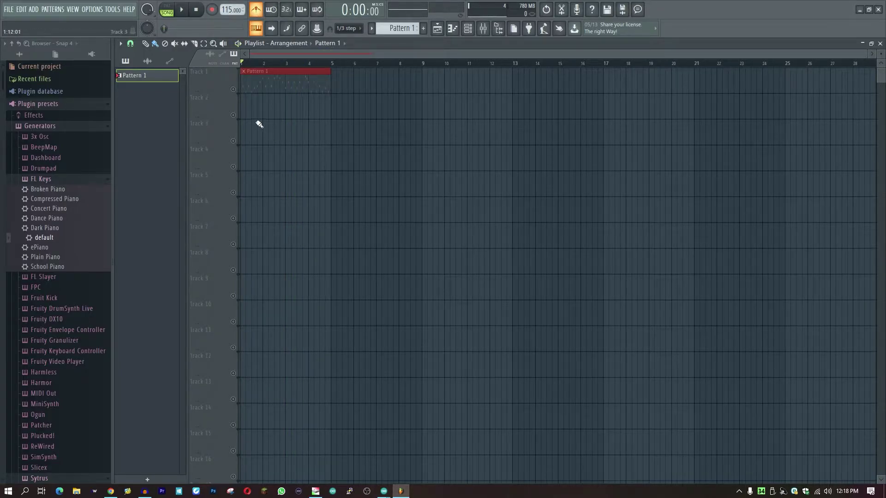
Step: Unmute Track 1 and play Pattern 1 from the start without the metronome
{"action": "left_click", "coordinate": [233, 89]}
{"action": "left_click", "coordinate": [286, 63]}
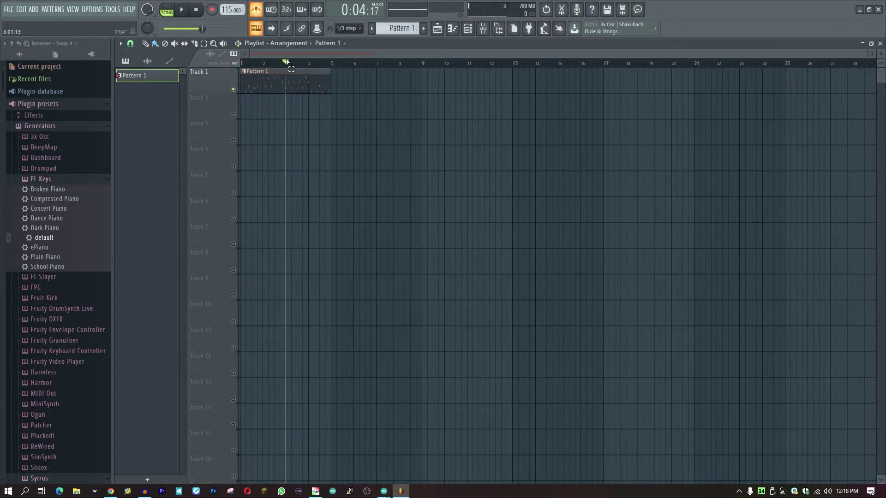
{"action": "left_click_drag", "start_coordinate": [288, 63], "coordinate": [241, 69]}
{"action": "key", "text": "space"}
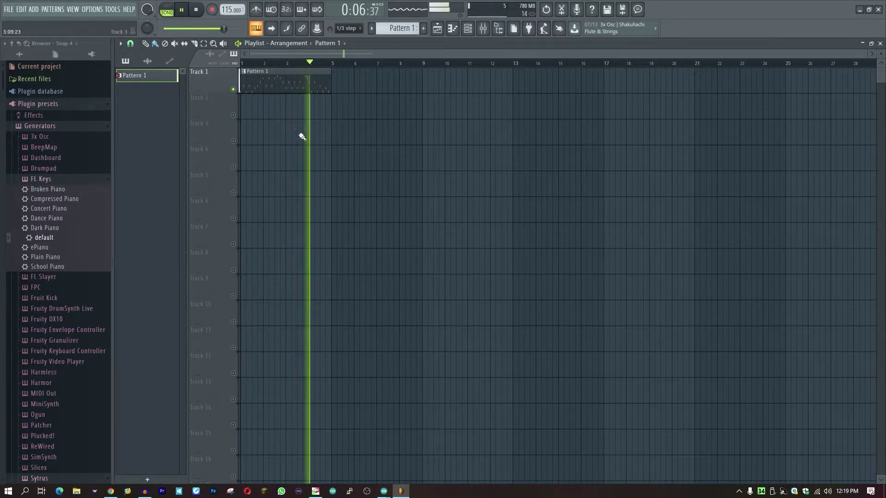
{"action": "key", "text": "space"}
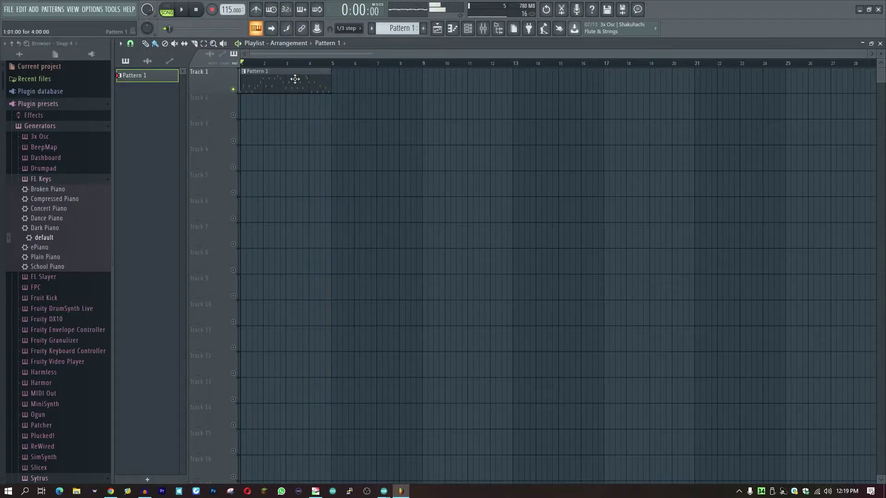
Step: Reopen Pattern 1 in the piano roll and add one-bar notes D4, F4 and C4 in bars 1, 2 and 3
{"action": "double_click", "coordinate": [292, 78]}
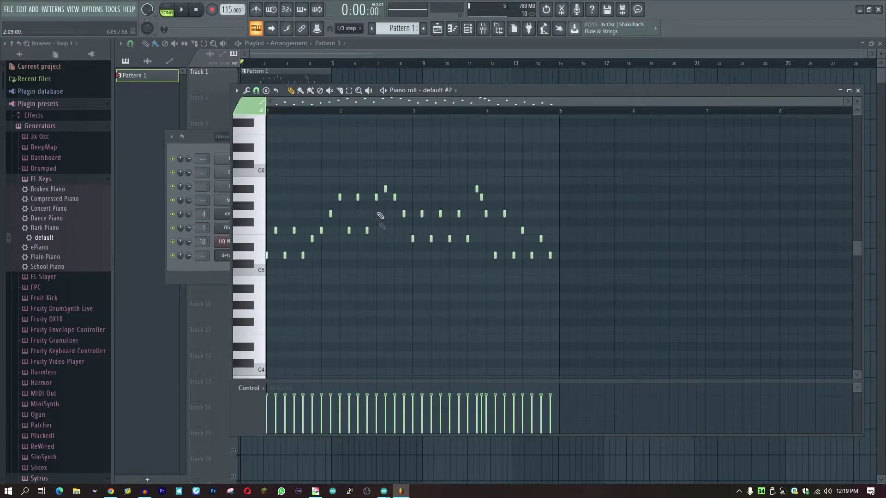
{"action": "scroll", "coordinate": [377, 246], "scroll_direction": "down", "scroll_amount": 2}
{"action": "left_click_drag", "start_coordinate": [294, 290], "coordinate": [340, 282]}
{"action": "left_click", "coordinate": [334, 291]}
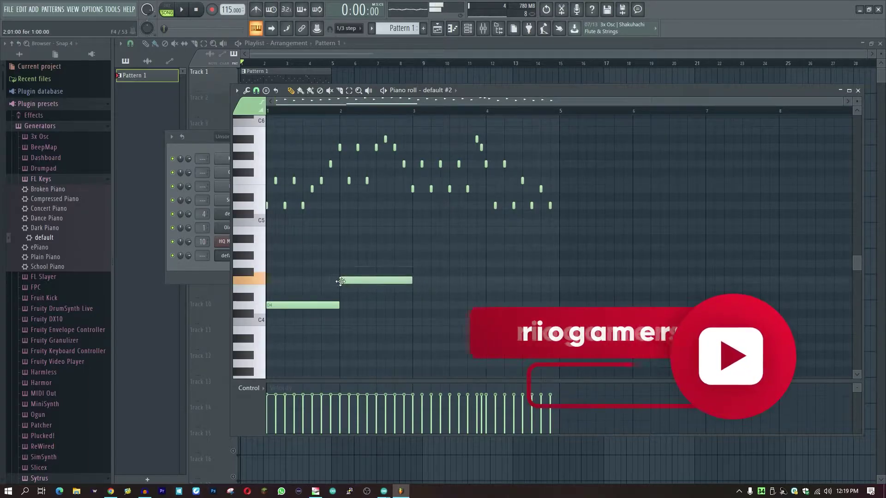
{"action": "left_click", "coordinate": [404, 322]}
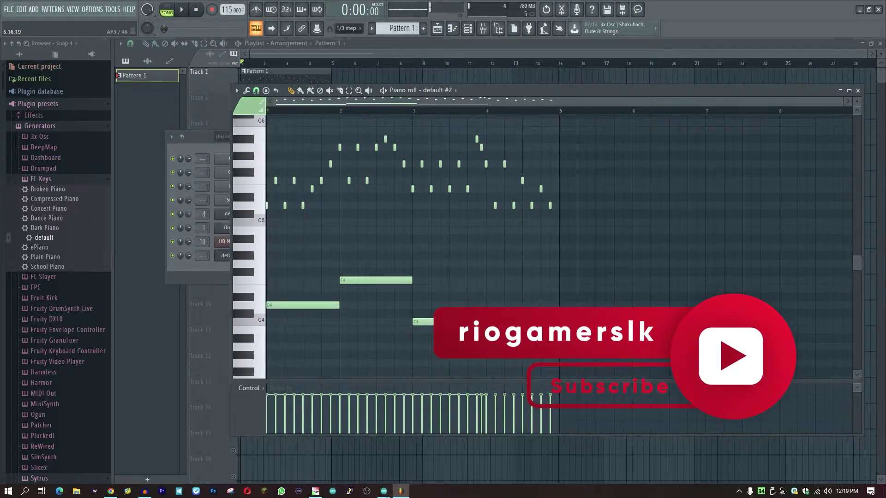
Step: Fill bar 4 beneath the melody with a half-bar A#3 note followed by a half-bar A3 note
{"action": "scroll", "coordinate": [448, 156], "scroll_direction": "down", "scroll_amount": 2}
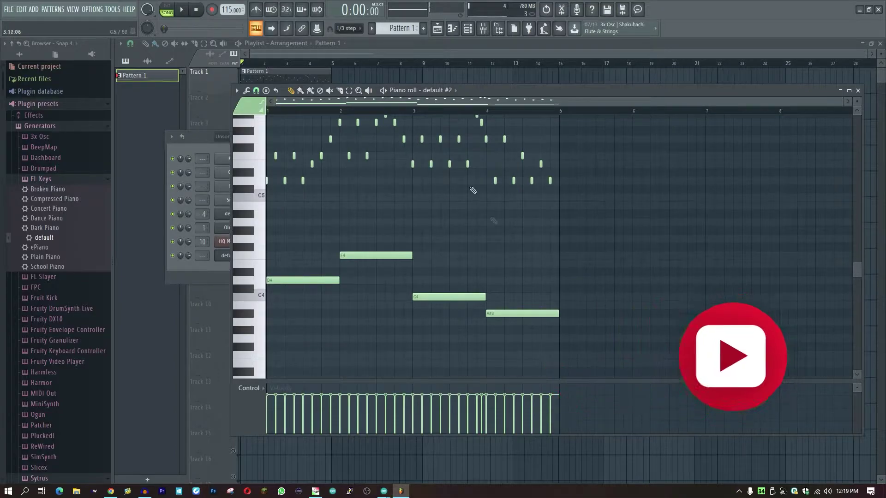
{"action": "left_click_drag", "start_coordinate": [530, 320], "coordinate": [522, 321]}
{"action": "left_click", "coordinate": [526, 321]}
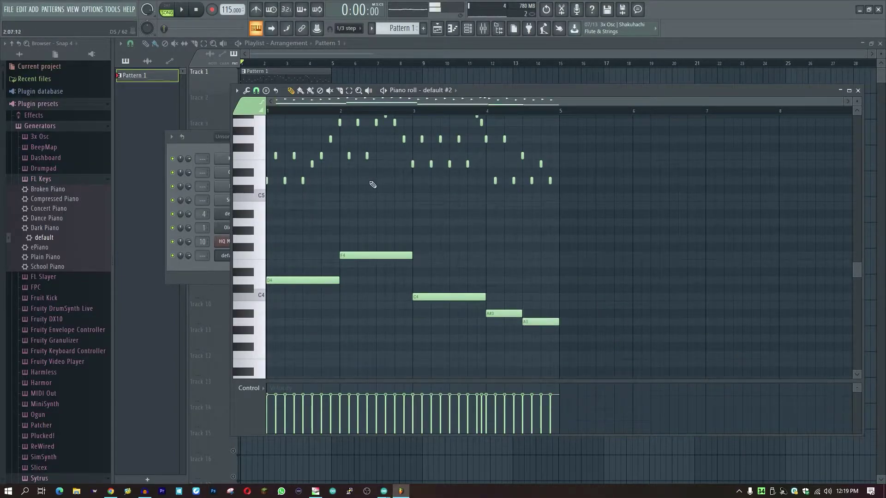
Step: Play back the pattern with its low notes, and place a second Pattern 1 clip at bar 5 of Track 1 in the playlist
{"action": "left_click", "coordinate": [386, 90]}
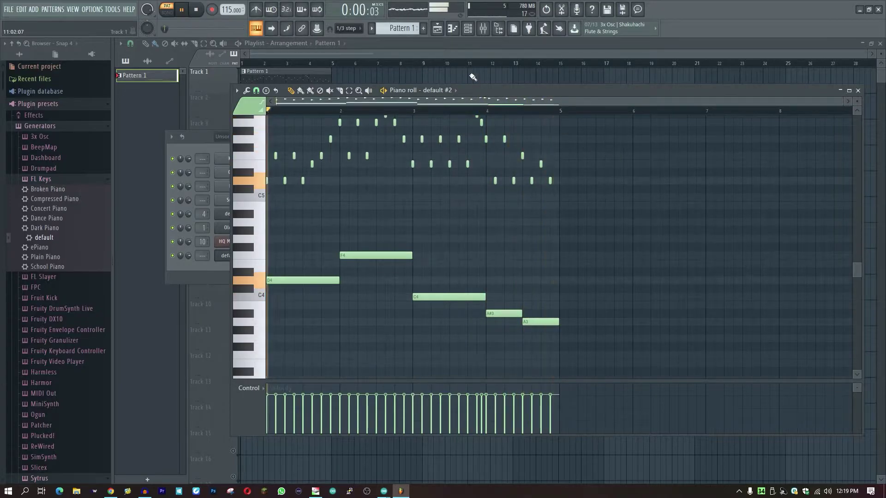
{"action": "key", "text": "space"}
{"action": "key", "text": "F7"}
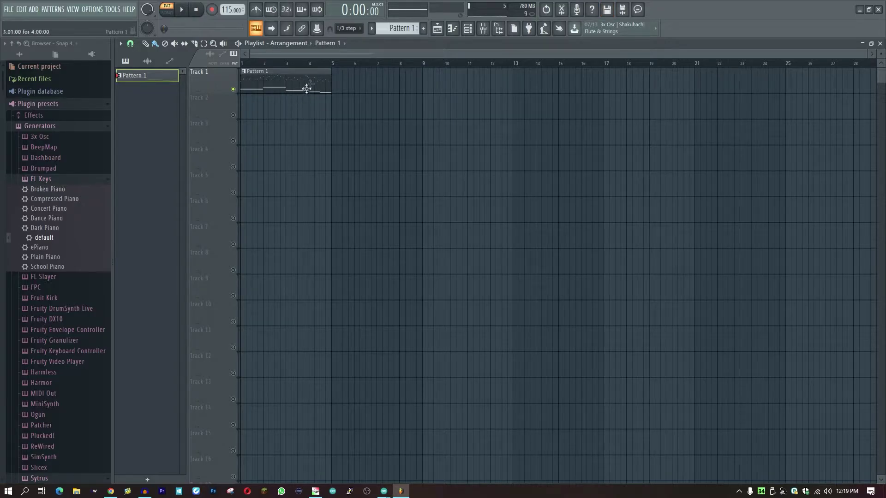
{"action": "left_click", "coordinate": [335, 94]}
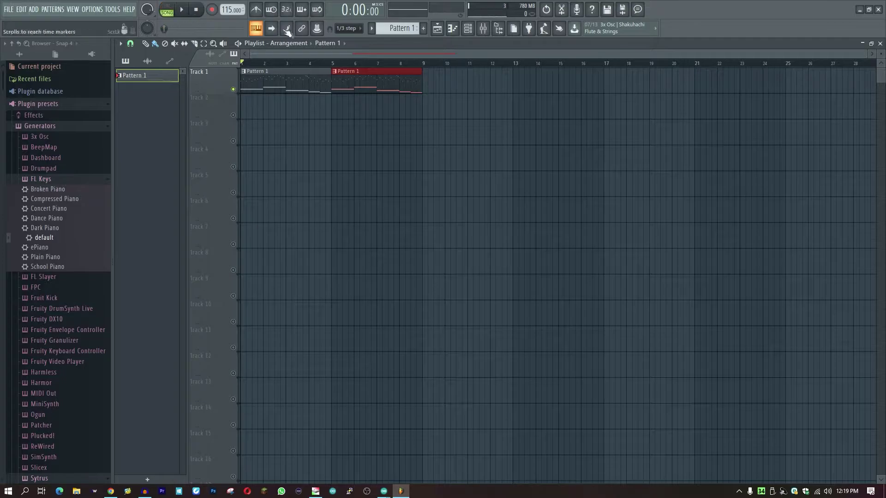
Step: Create Pattern 2 and place its clip at bar 1 of Track 2 in the playlist
{"action": "left_click", "coordinate": [425, 30]}
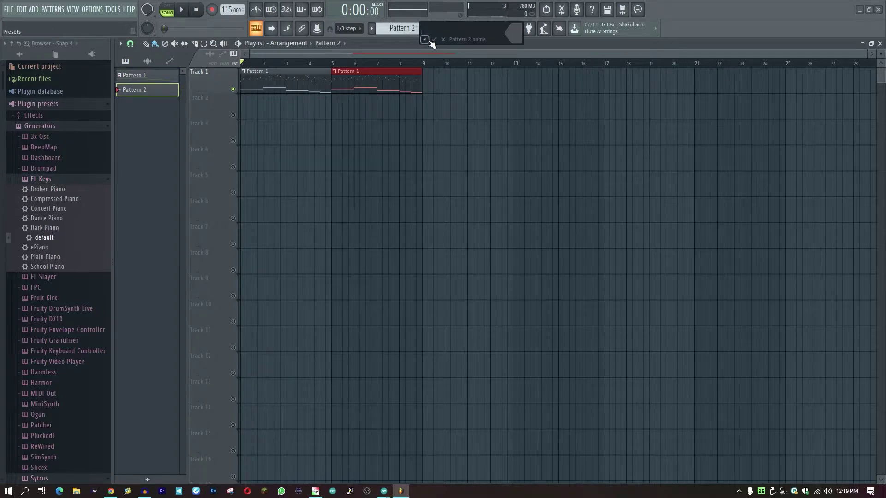
{"action": "left_click", "coordinate": [434, 39]}
{"action": "left_click", "coordinate": [364, 117]}
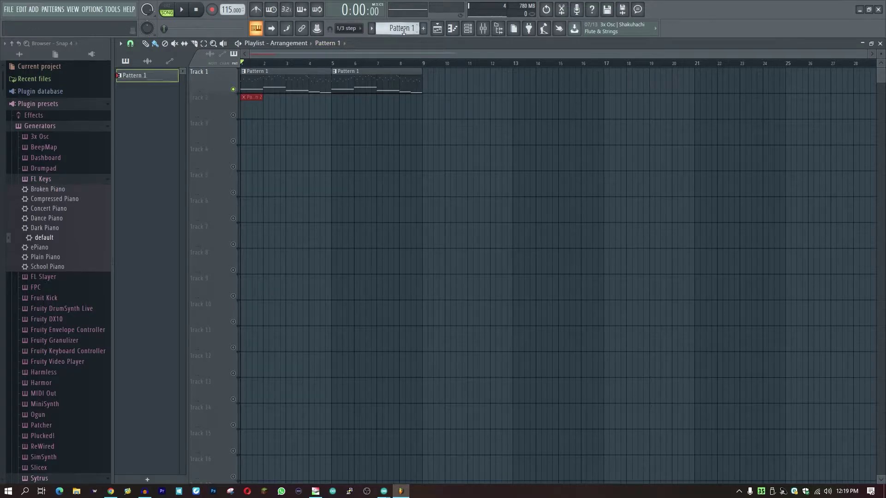
Step: Rename Pattern 2 to "bass" and unmute Track 2
{"action": "left_click", "coordinate": [423, 29]}
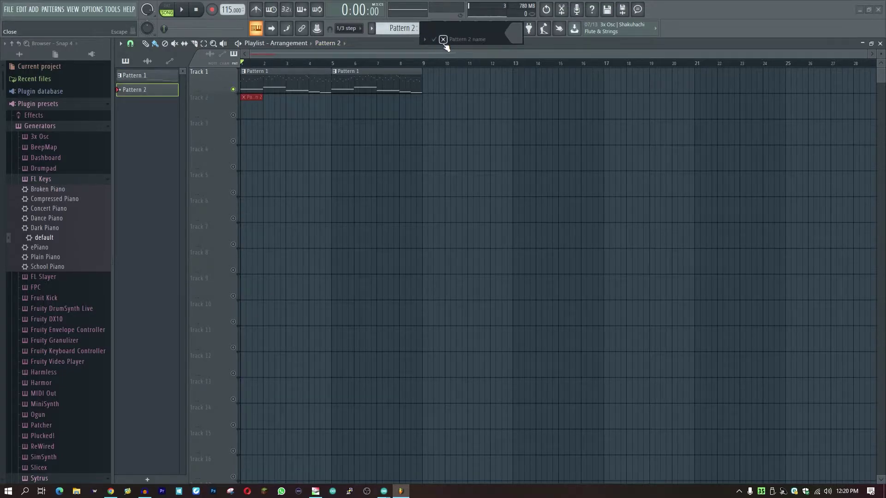
{"action": "type", "text": "bass"}
{"action": "key", "text": "Return"}
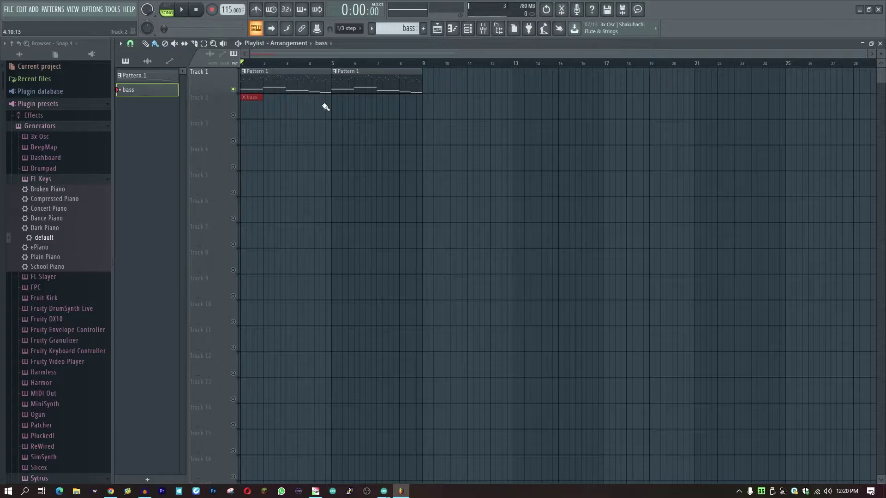
{"action": "left_click", "coordinate": [234, 116]}
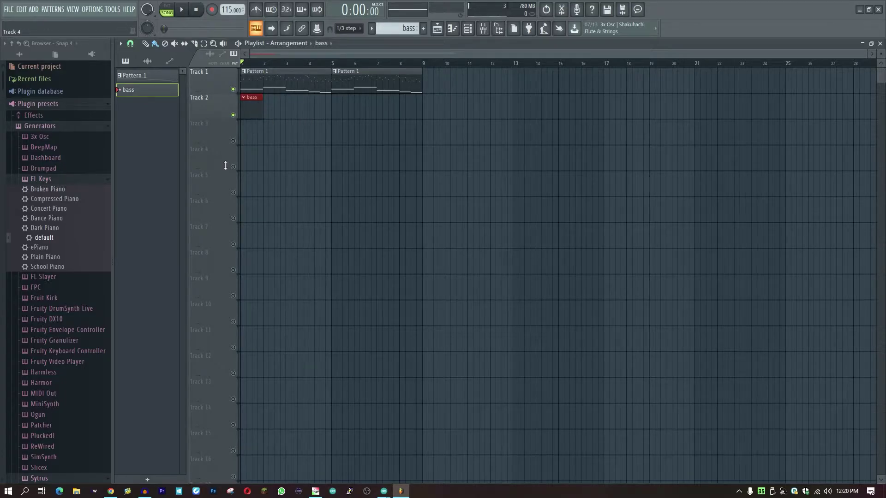
Step: Browse the generator presets for a bass sound, down to the Basses folder in Sytrus's X Saif Sameer bank
{"action": "scroll", "coordinate": [96, 325], "scroll_direction": "down", "scroll_amount": 4}
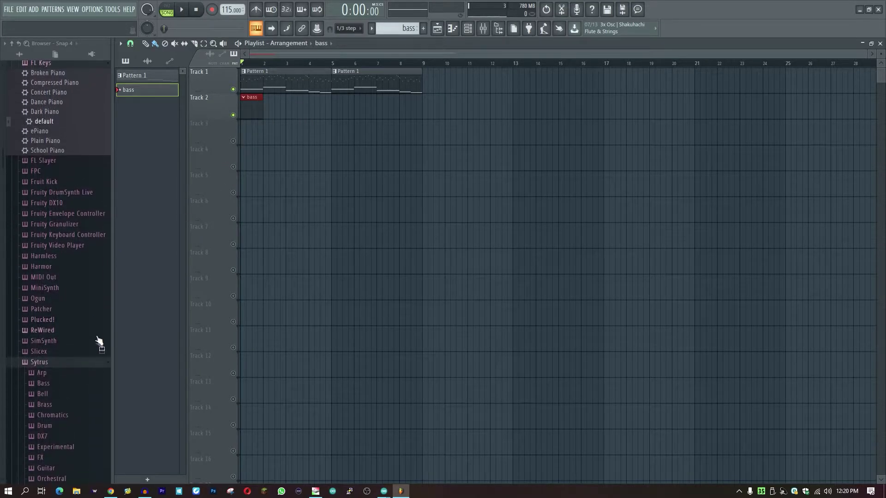
{"action": "right_click", "coordinate": [95, 367]}
{"action": "key", "text": "Escape"}
{"action": "scroll", "coordinate": [85, 360], "scroll_direction": "down", "scroll_amount": 7}
{"action": "scroll", "coordinate": [74, 323], "scroll_direction": "up", "scroll_amount": 10}
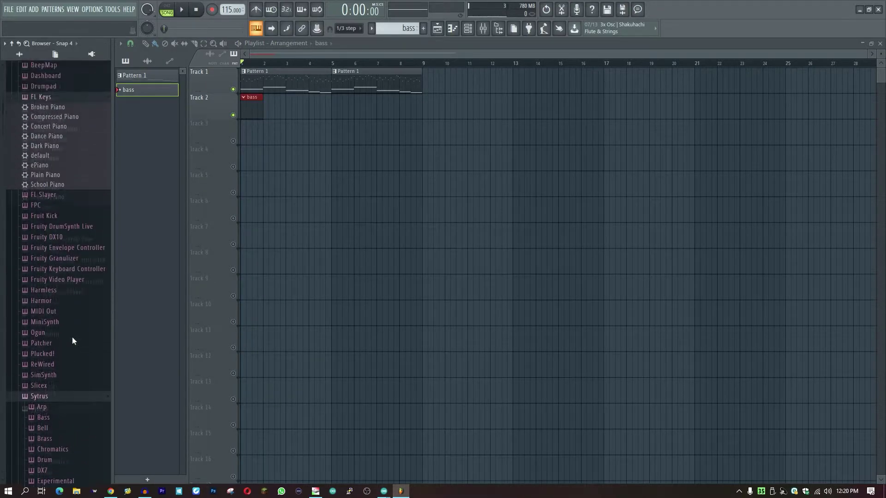
{"action": "left_click_drag", "start_coordinate": [35, 137], "coordinate": [76, 136]}
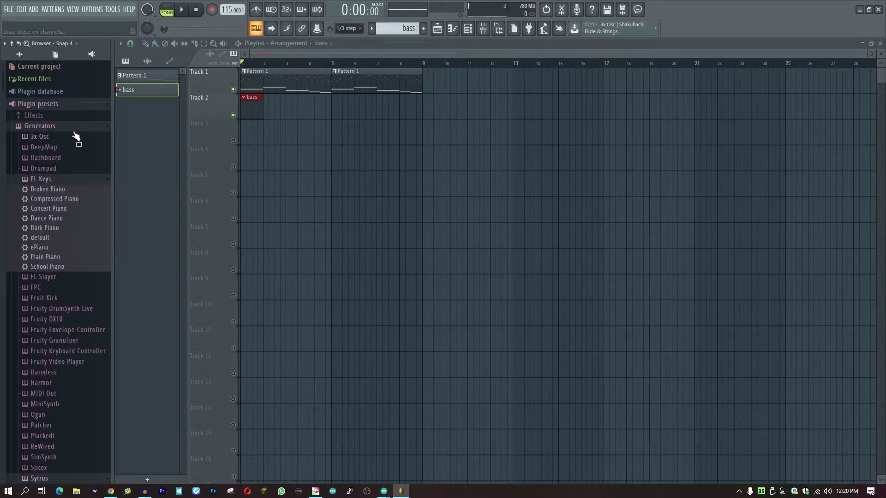
{"action": "left_click", "coordinate": [88, 183]}
{"action": "scroll", "coordinate": [80, 323], "scroll_direction": "down", "scroll_amount": 10}
{"action": "left_click", "coordinate": [83, 357]}
{"action": "left_click", "coordinate": [83, 307]}
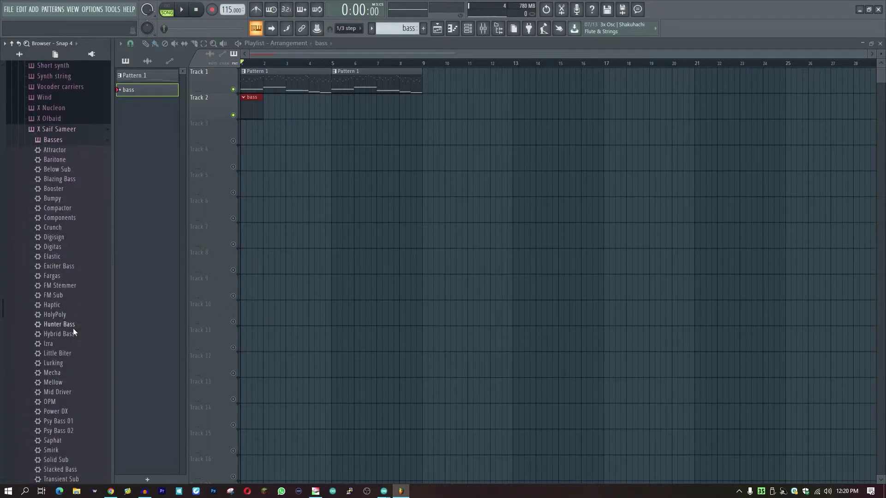
{"action": "scroll", "coordinate": [82, 397], "scroll_direction": "down", "scroll_amount": 3}
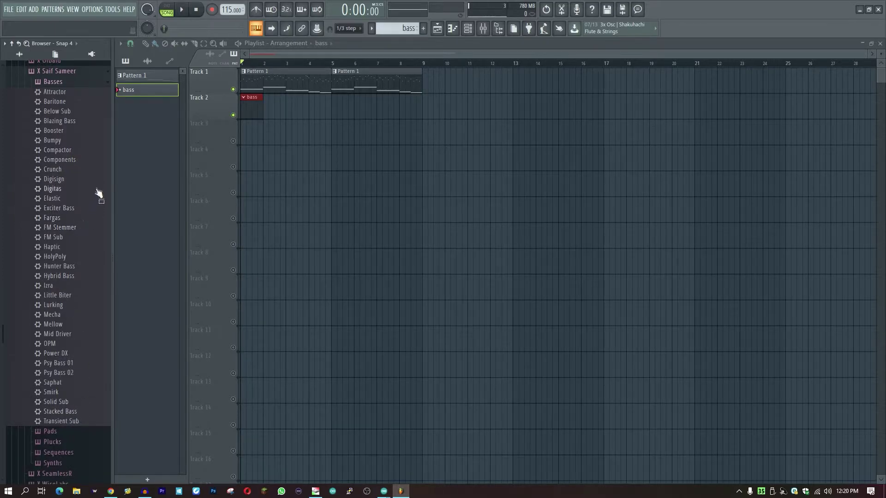
Step: Open the Elastic and Compactor bass presets, each in its own new channel
{"action": "right_click", "coordinate": [74, 198]}
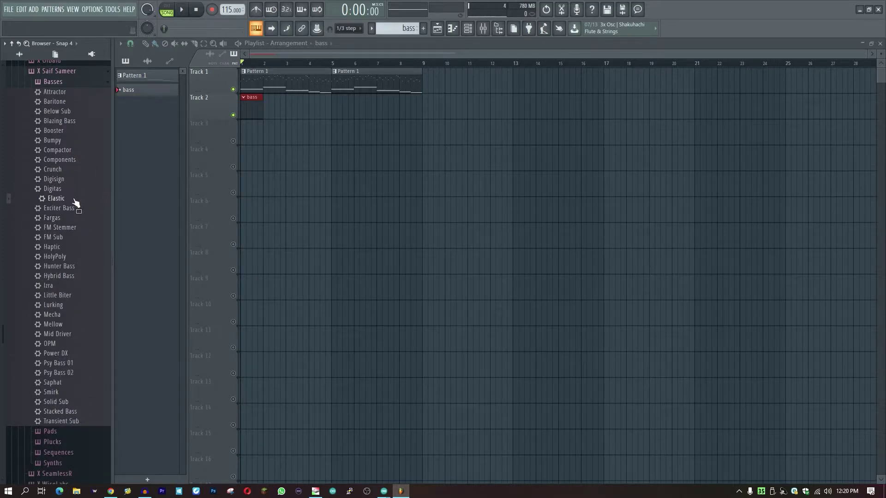
{"action": "left_click", "coordinate": [88, 206]}
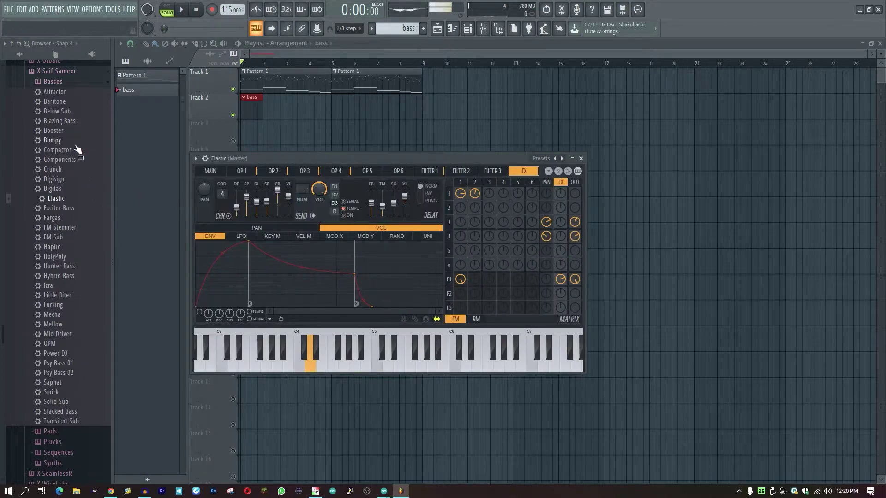
{"action": "mouse_move", "coordinate": [109, 149]}
{"action": "left_mouse_down"}
{"action": "mouse_move", "coordinate": [113, 158]}
{"action": "mouse_move", "coordinate": [97, 158]}
{"action": "left_mouse_up"}
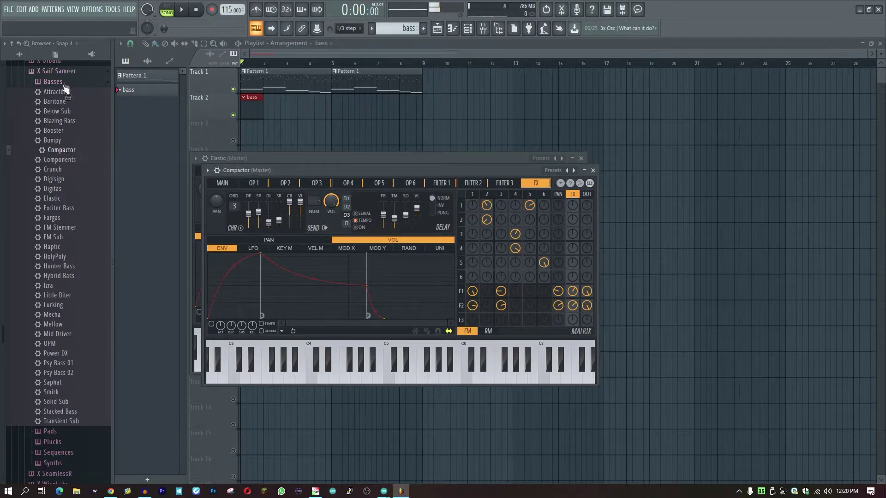
Step: Audition Bajo Engendro, Bajo Inferno and Bajo Resonante from the X Olbaid Bass presets in the Compactor channel
{"action": "left_click", "coordinate": [69, 74]}
{"action": "left_click", "coordinate": [77, 157]}
{"action": "left_click", "coordinate": [76, 168]}
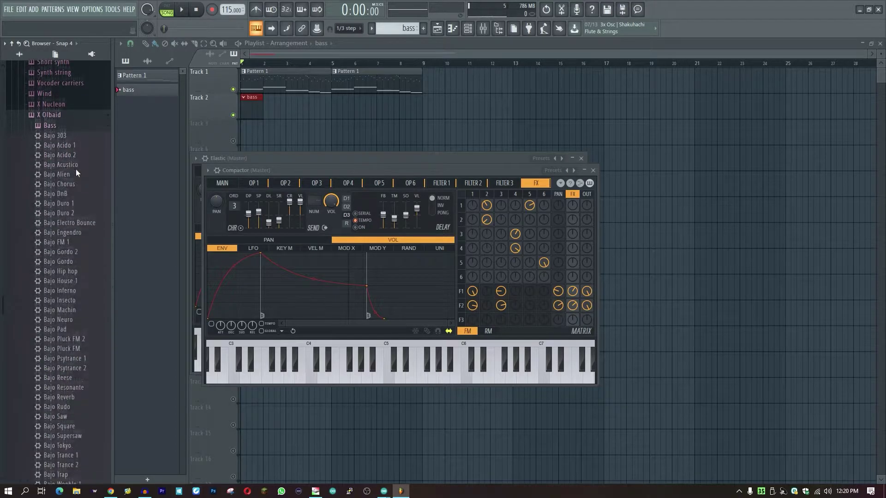
{"action": "right_click", "coordinate": [85, 220]}
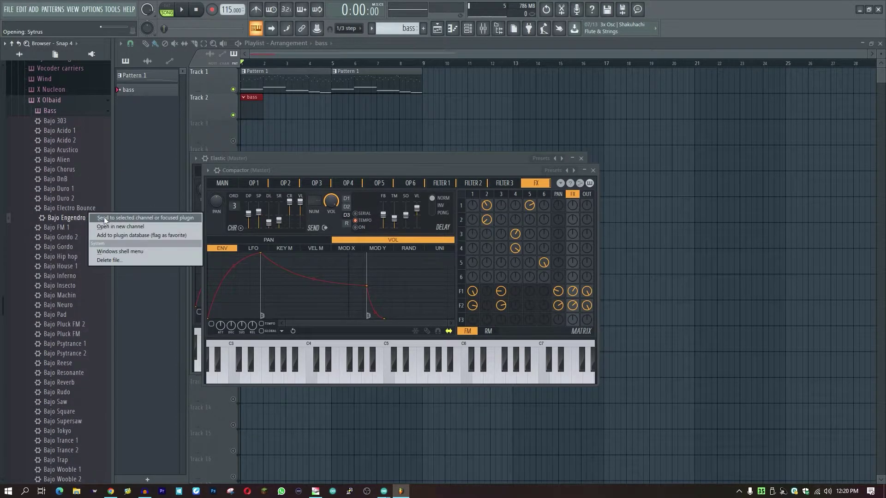
{"action": "left_click", "coordinate": [104, 218]}
{"action": "right_click", "coordinate": [88, 285]}
{"action": "left_click", "coordinate": [106, 285]}
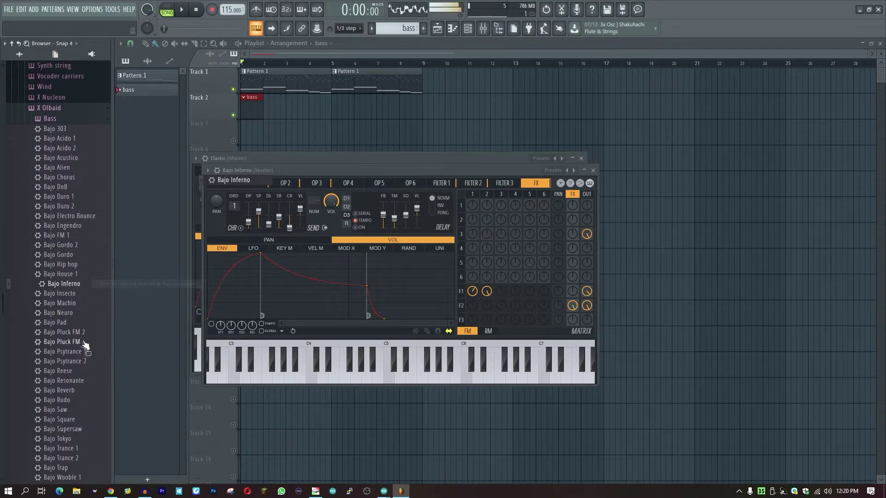
{"action": "right_click", "coordinate": [95, 385]}
{"action": "left_click", "coordinate": [110, 381]}
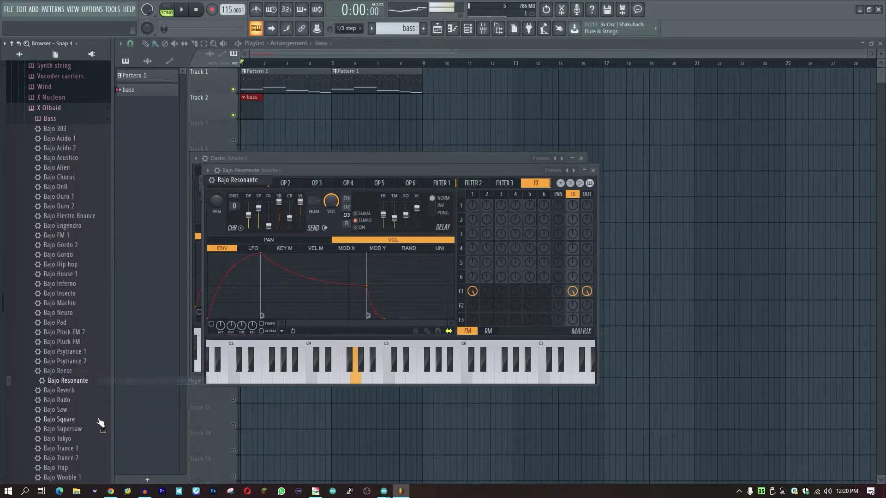
Step: Audition more X Olbaid bass presets in the same channel, including Bajo Reese, Bajo Insecto and Bajo Neuro, and leave Bajo Acustico loaded
{"action": "right_click", "coordinate": [82, 368]}
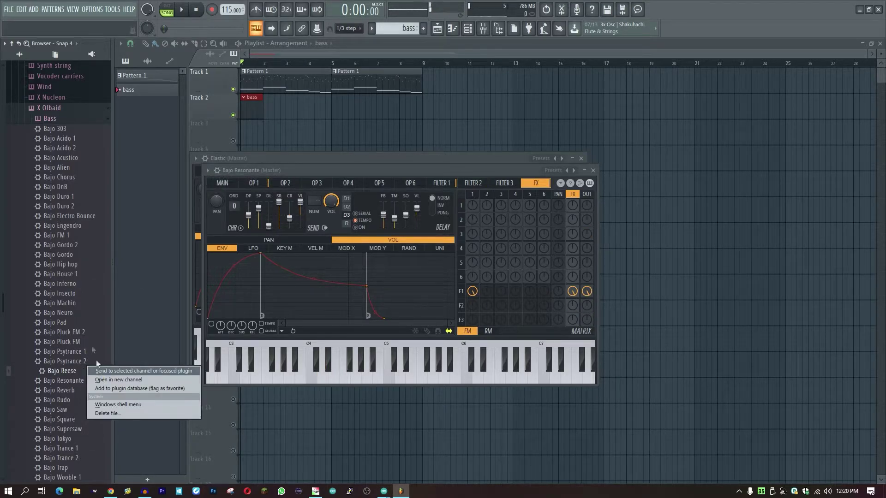
{"action": "left_click", "coordinate": [100, 376]}
{"action": "right_click", "coordinate": [73, 174]}
{"action": "left_click", "coordinate": [91, 175]}
{"action": "right_click", "coordinate": [73, 258]}
{"action": "left_click", "coordinate": [93, 258]}
{"action": "right_click", "coordinate": [95, 293]}
{"action": "left_click", "coordinate": [108, 293]}
{"action": "right_click", "coordinate": [92, 312]}
{"action": "left_click", "coordinate": [97, 313]}
{"action": "right_click", "coordinate": [82, 160]}
{"action": "left_click", "coordinate": [92, 157]}
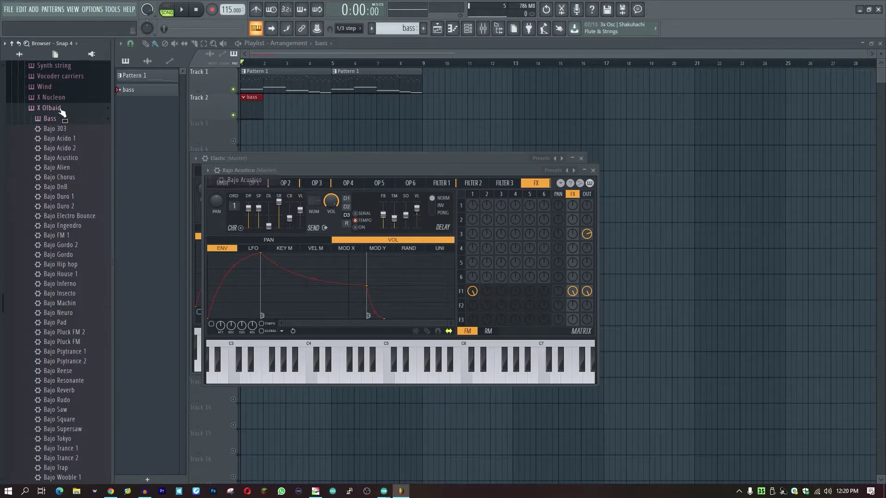
Step: Open the Ectro preset from Sytrus's X Nucleon Bass folder in a new channel
{"action": "left_click", "coordinate": [63, 112]}
{"action": "left_click", "coordinate": [62, 147]}
{"action": "left_click", "coordinate": [61, 157]}
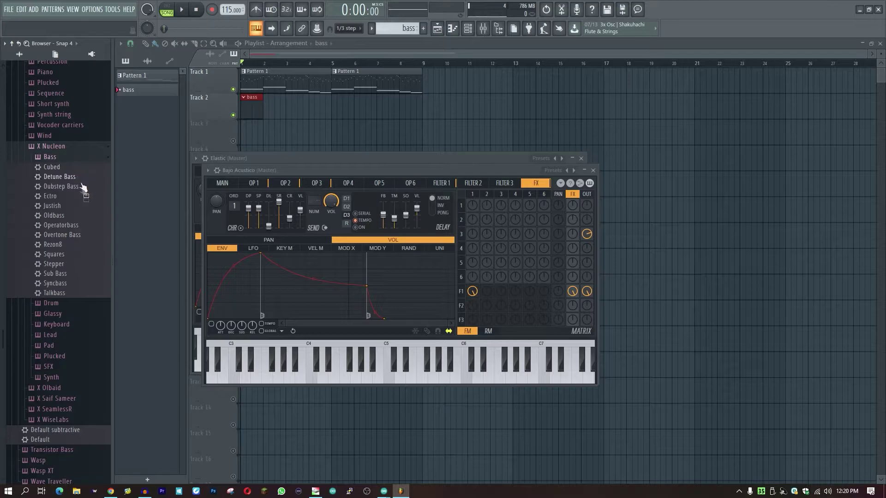
{"action": "left_click", "coordinate": [82, 198]}
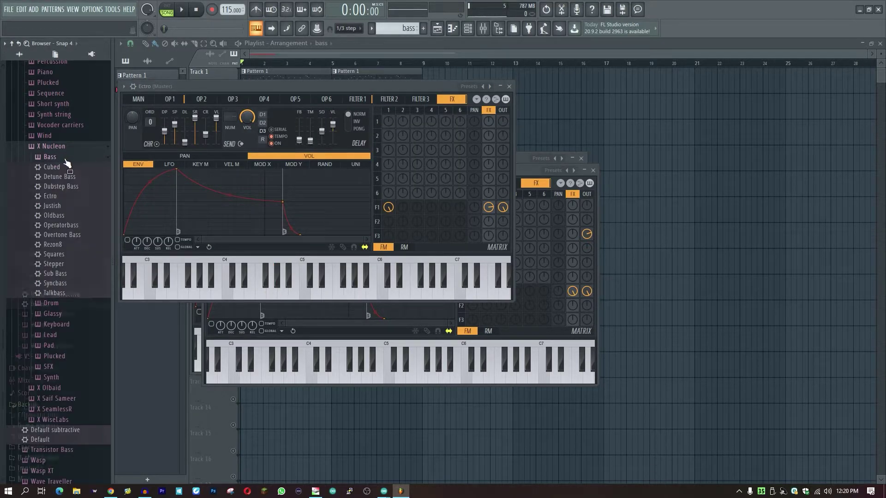
Step: Look through the X Saif Sameer basses again, and load Bajo Inferno from X Olbaid Bass into the Ectro channel
{"action": "left_click", "coordinate": [65, 148]}
{"action": "left_click", "coordinate": [67, 169]}
{"action": "left_click", "coordinate": [65, 178]}
{"action": "scroll", "coordinate": [69, 192], "scroll_direction": "down", "scroll_amount": 2}
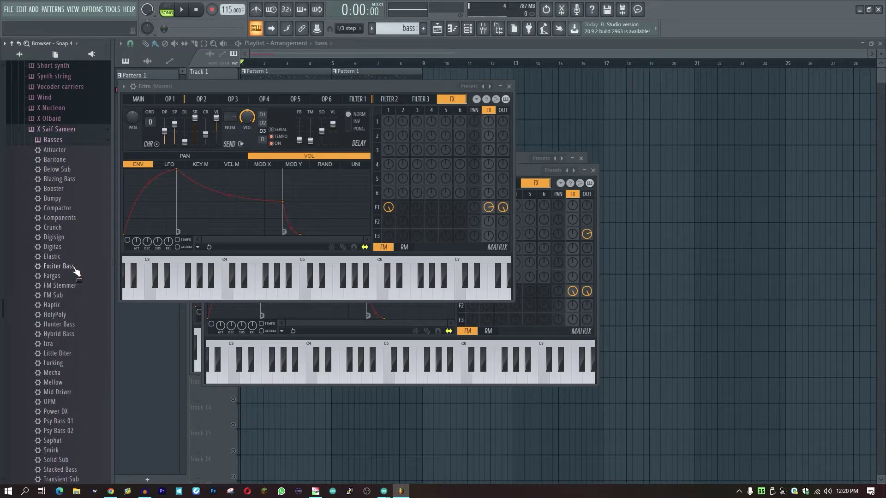
{"action": "scroll", "coordinate": [74, 277], "scroll_direction": "down", "scroll_amount": 3}
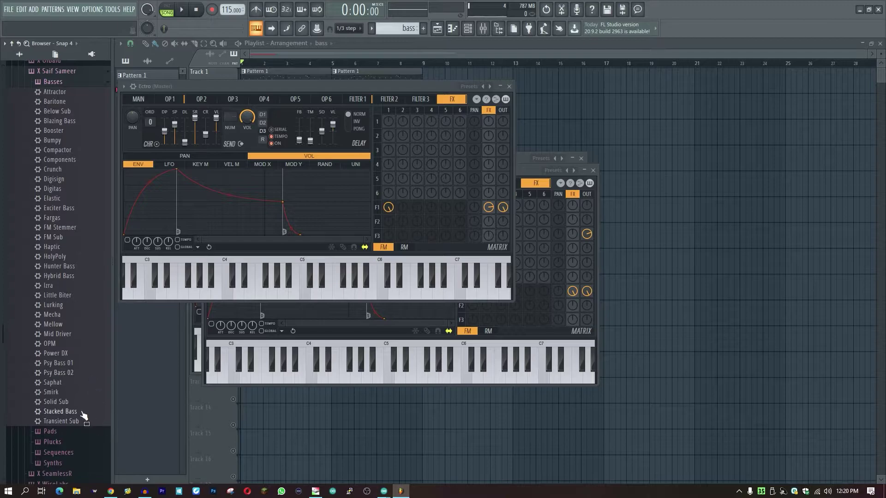
{"action": "scroll", "coordinate": [72, 283], "scroll_direction": "up", "scroll_amount": 8}
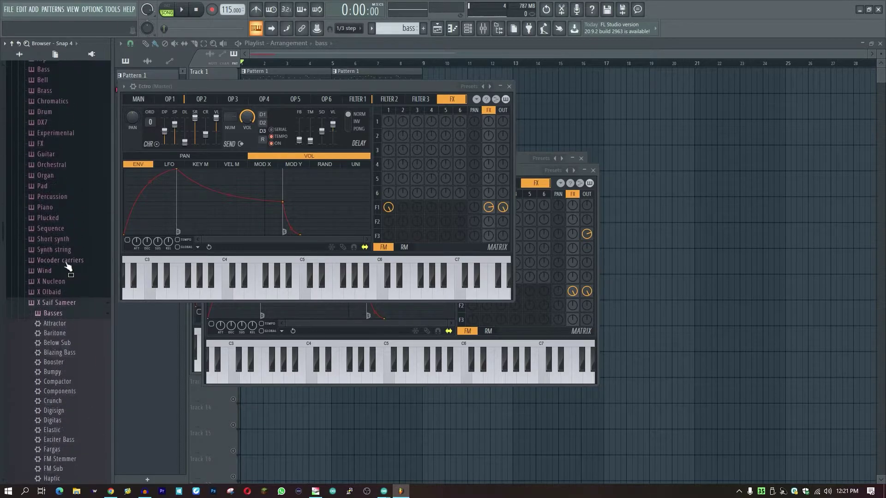
{"action": "left_click", "coordinate": [79, 304]}
{"action": "left_click", "coordinate": [76, 293]}
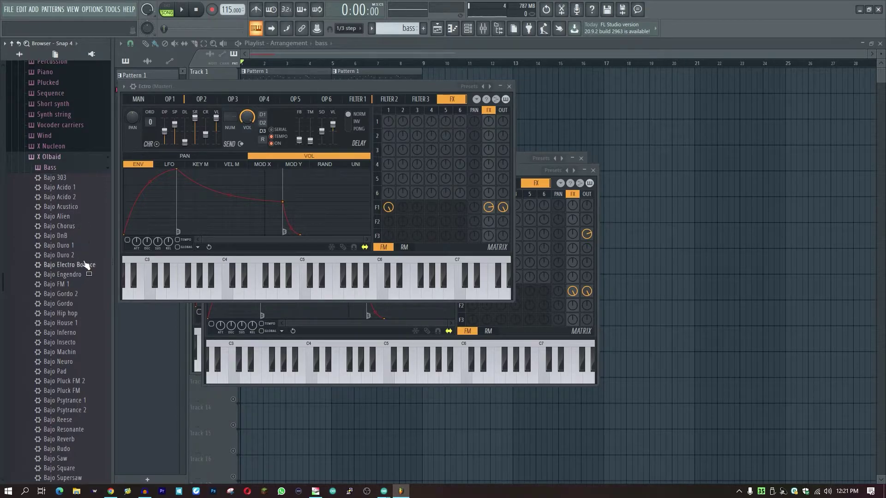
{"action": "right_click", "coordinate": [75, 330]}
{"action": "left_click", "coordinate": [115, 347]}
Step: Look through Sytrus's remaining preset folders, including X Nucleon and X WiseLabs, and go back up to the Harmor presets
{"action": "left_click", "coordinate": [59, 147]}
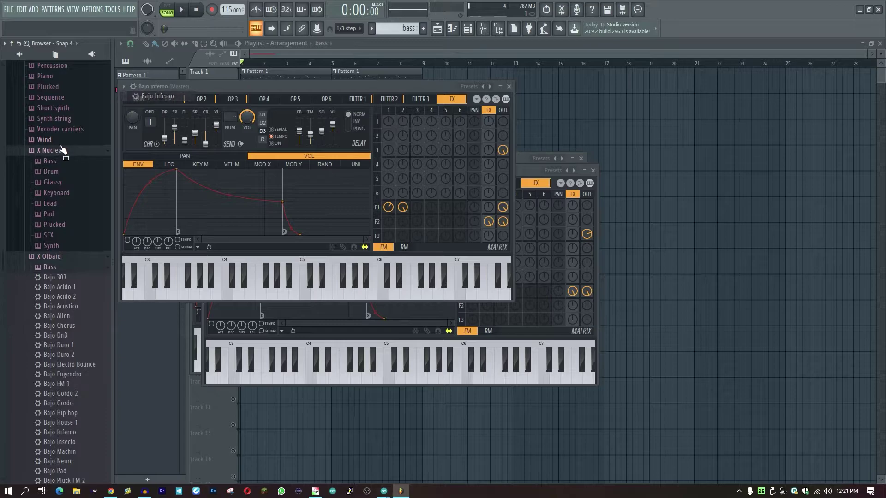
{"action": "left_click", "coordinate": [63, 161]}
{"action": "left_click", "coordinate": [66, 151]}
{"action": "left_click", "coordinate": [64, 161]}
{"action": "left_click", "coordinate": [69, 193]}
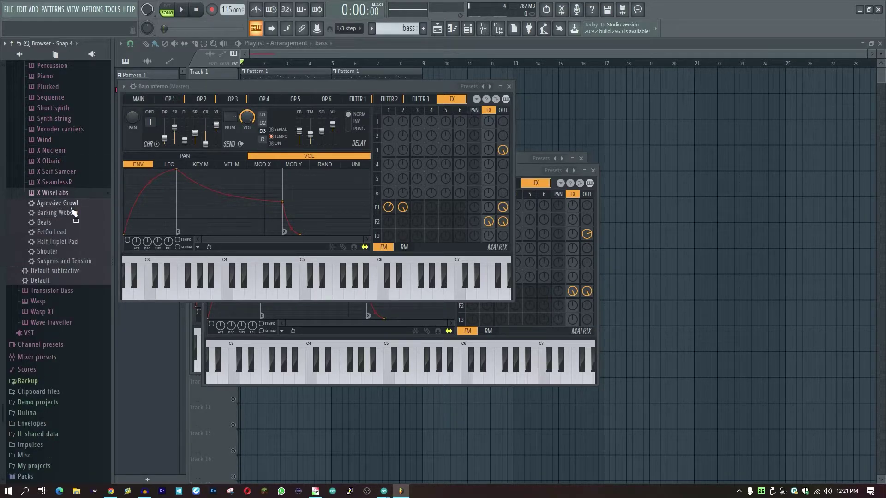
{"action": "scroll", "coordinate": [72, 207], "scroll_direction": "up", "scroll_amount": 4}
{"action": "scroll", "coordinate": [55, 207], "scroll_direction": "up", "scroll_amount": 3}
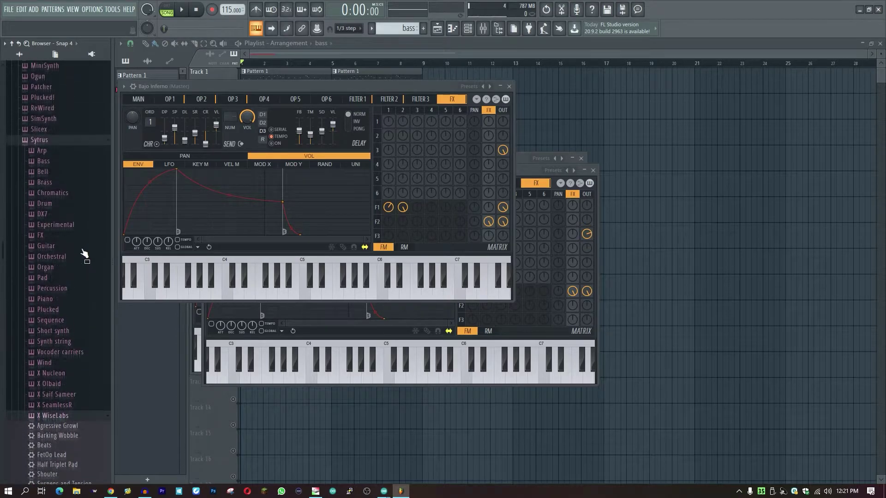
{"action": "scroll", "coordinate": [41, 152], "scroll_direction": "up", "scroll_amount": 10}
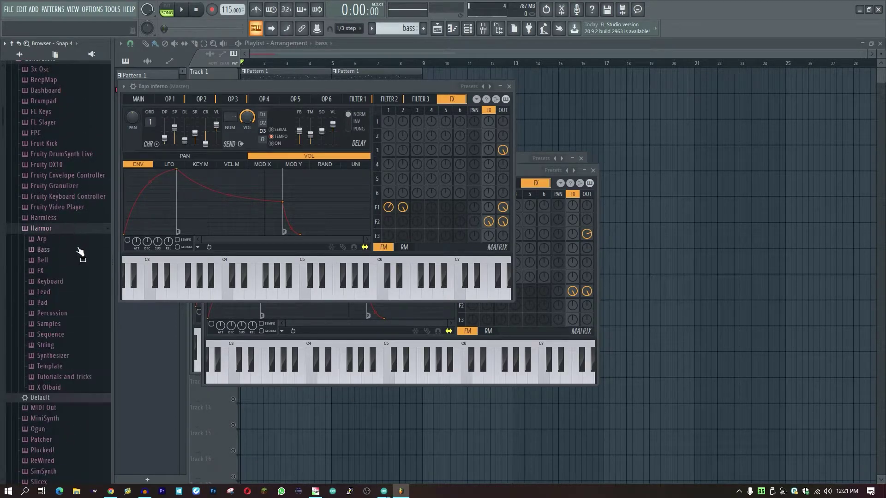
Step: Open Bajo Melbourne from Harmor's X Olbaid Bass folder in a new channel and close the open instrument windows
{"action": "left_click", "coordinate": [73, 388]}
{"action": "left_click", "coordinate": [76, 398]}
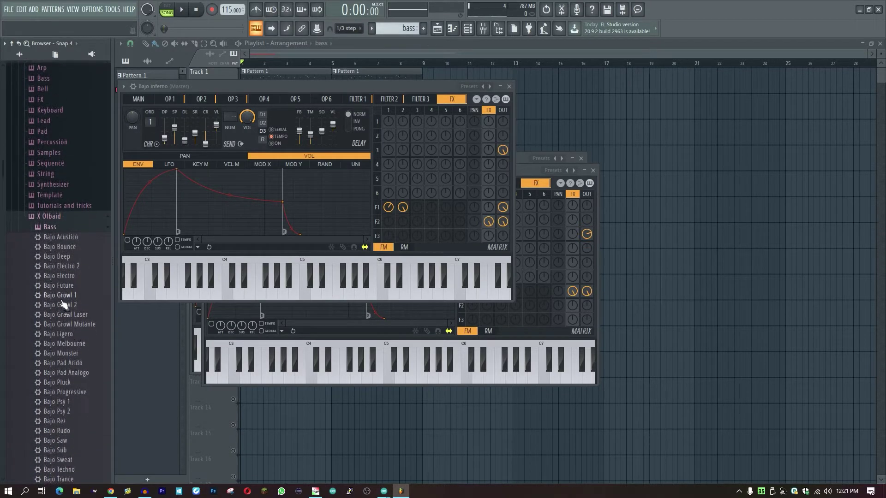
{"action": "right_click", "coordinate": [94, 341]}
{"action": "left_click", "coordinate": [124, 344]}
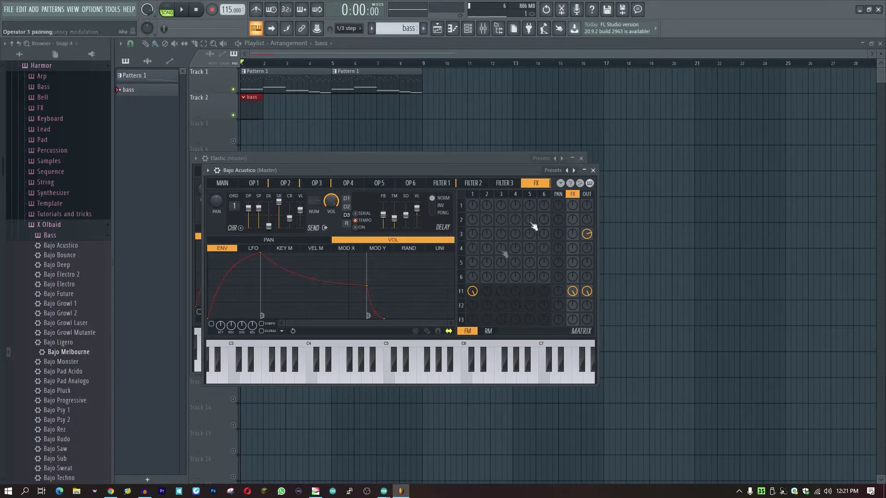
{"action": "left_click_drag", "start_coordinate": [93, 358], "coordinate": [522, 108]}
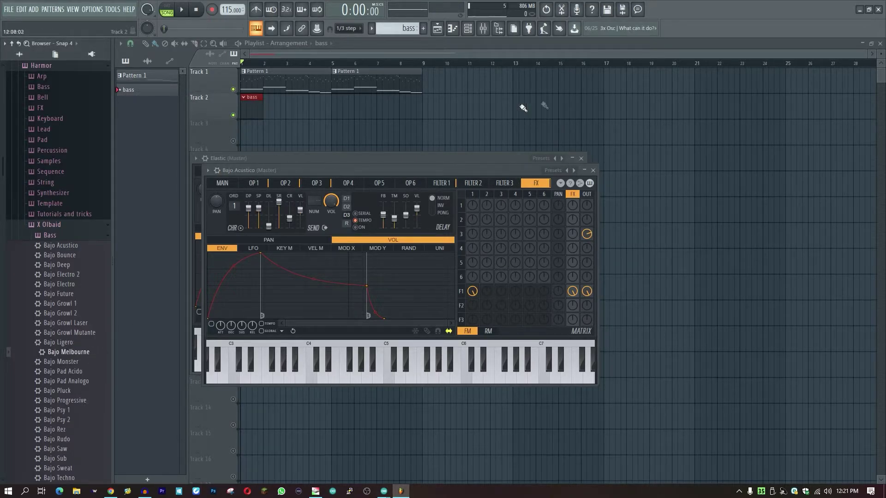
{"action": "left_click", "coordinate": [594, 170]}
{"action": "left_click", "coordinate": [582, 159]}
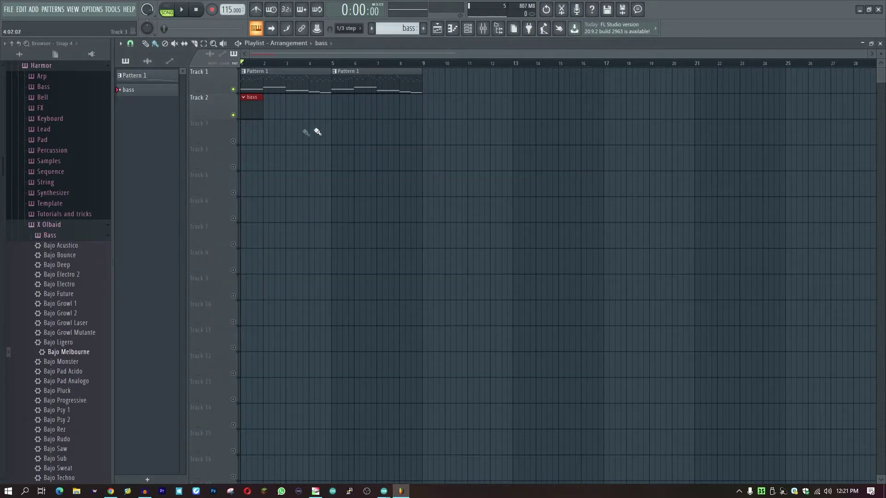
Step: Open the bass pattern on track 2 for note editing in the piano roll
{"action": "double_click", "coordinate": [254, 116]}
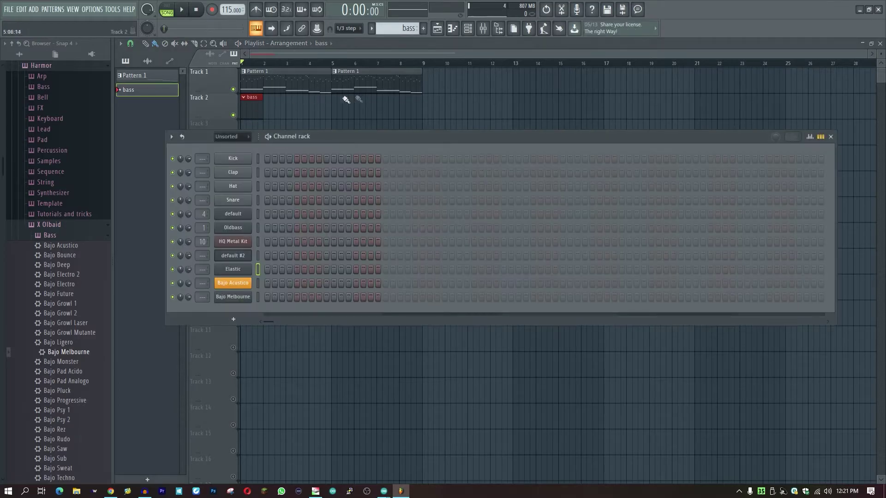
{"action": "left_click", "coordinate": [454, 32]}
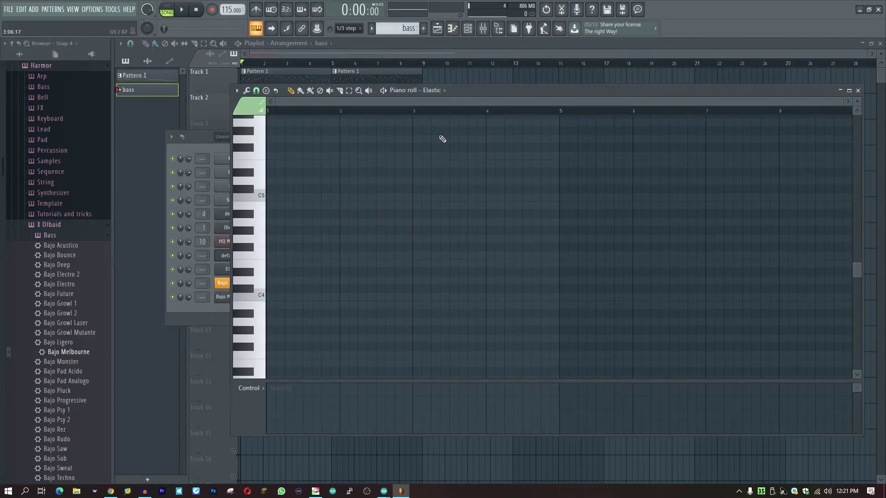
{"action": "scroll", "coordinate": [442, 139], "scroll_direction": "down", "scroll_amount": 2}
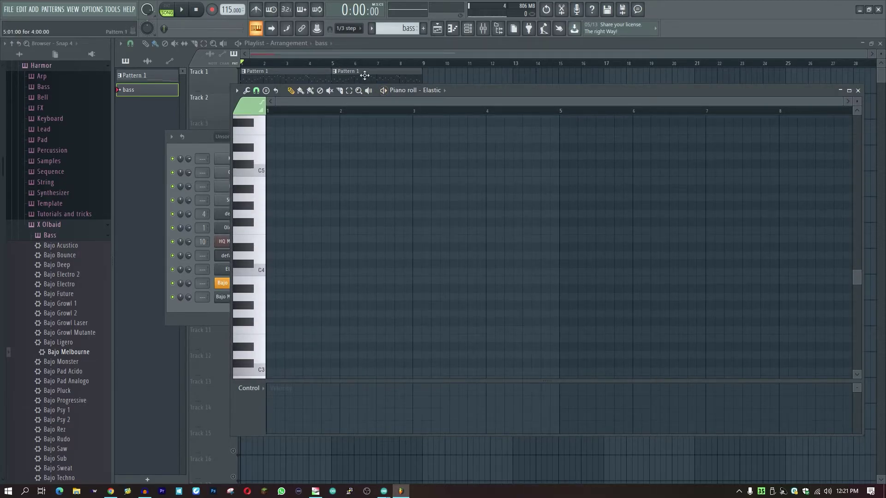
{"action": "left_click", "coordinate": [289, 256]}
{"action": "left_click_drag", "start_coordinate": [293, 253], "coordinate": [270, 363]}
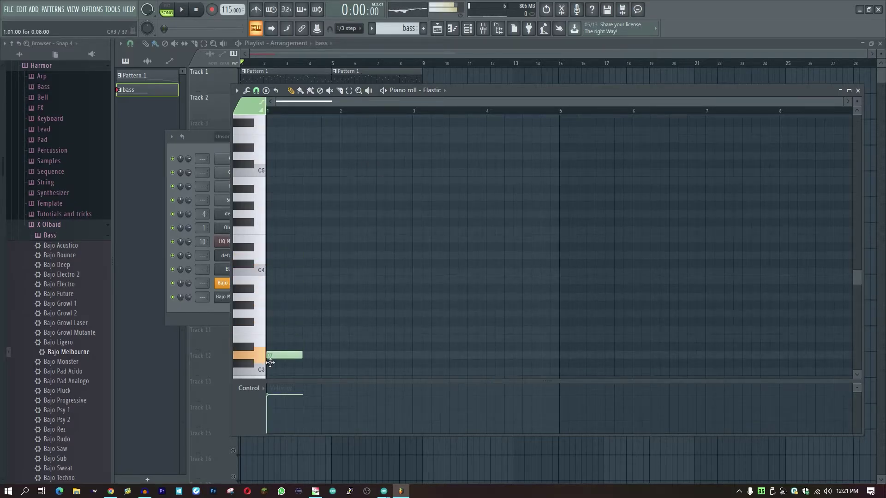
{"action": "right_click", "coordinate": [277, 355]}
{"action": "left_click", "coordinate": [272, 255]}
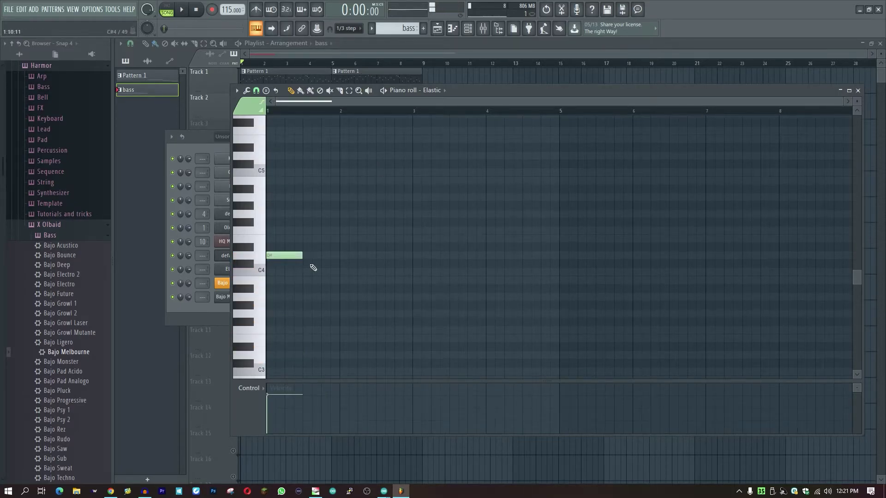
{"action": "left_click_drag", "start_coordinate": [302, 256], "coordinate": [225, 246]}
{"action": "right_click", "coordinate": [343, 257]}
Step: Switch the piano roll to the Bajo Melbourne channel and place a one-bar D5 note in bar 1, checking it with playback
{"action": "left_click", "coordinate": [433, 91]}
{"action": "left_click", "coordinate": [465, 246]}
{"action": "key", "text": "space"}
{"action": "key", "text": "space"}
{"action": "right_click", "coordinate": [315, 258]}
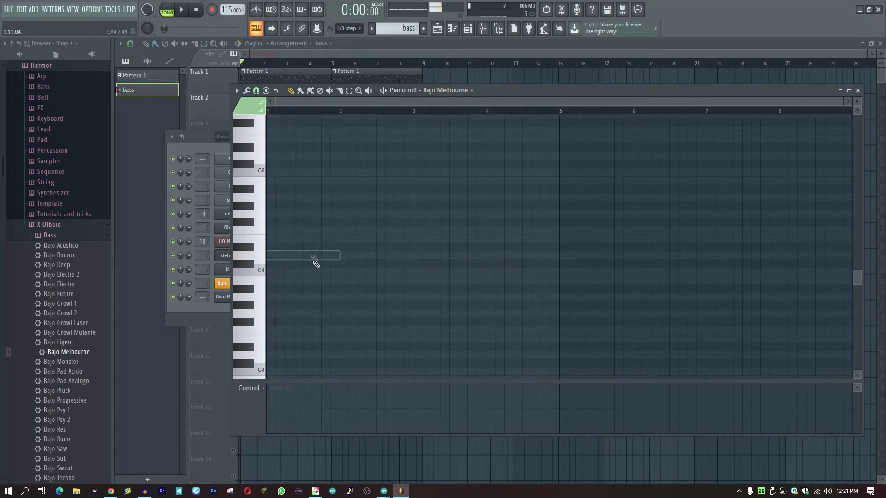
{"action": "scroll", "coordinate": [293, 224], "scroll_direction": "up", "scroll_amount": 2}
{"action": "left_click_drag", "start_coordinate": [292, 222], "coordinate": [295, 207]}
{"action": "key", "text": "space"}
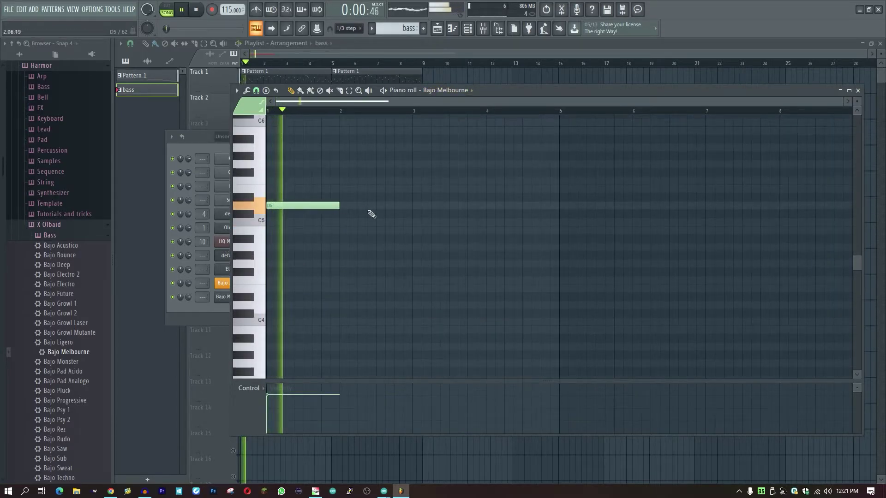
Step: Add a one-bar F4 note in bar 2 and a one-bar C5 note in bar 3, checking each with playback
{"action": "key", "text": "space"}
{"action": "left_click_drag", "start_coordinate": [340, 239], "coordinate": [339, 280]}
{"action": "key", "text": "space"}
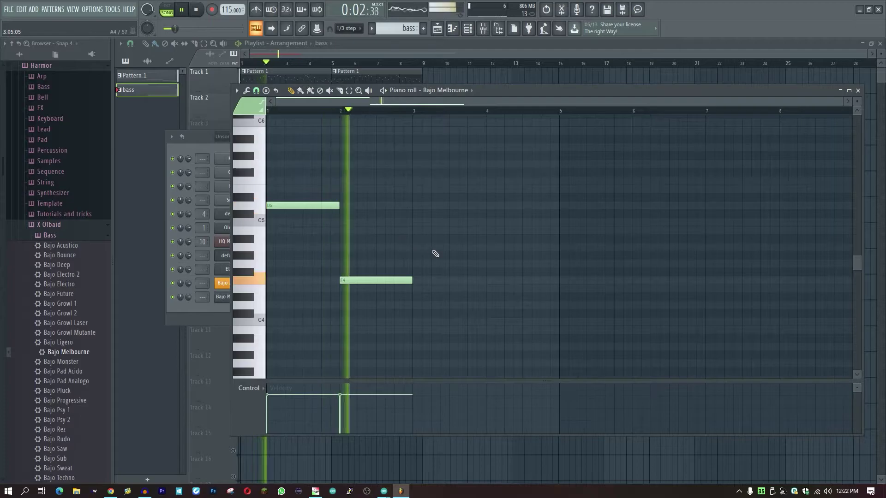
{"action": "key", "text": "space"}
{"action": "left_click", "coordinate": [413, 238]}
{"action": "left_click_drag", "start_coordinate": [413, 237], "coordinate": [413, 220]}
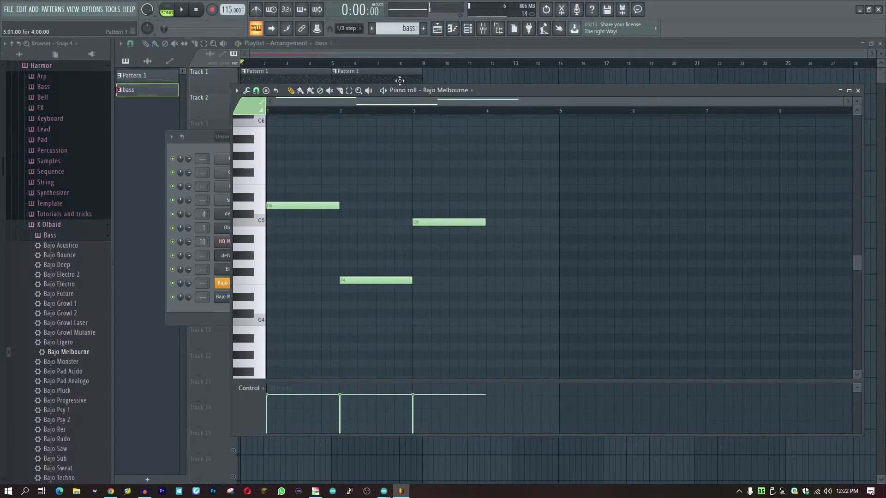
{"action": "key", "text": "space"}
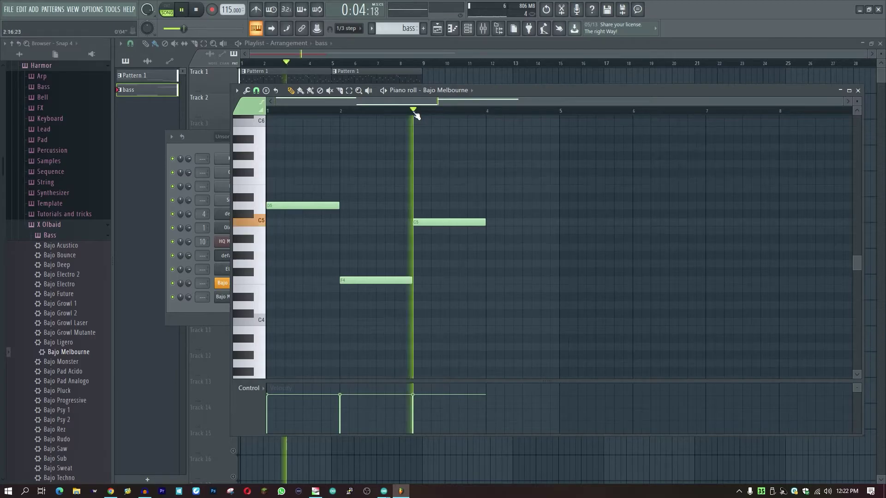
Step: Fill bar 4 of the bass line with a half-bar A#4 note followed by a half-bar A4 note
{"action": "key", "text": "space"}
{"action": "left_click", "coordinate": [485, 263]}
{"action": "left_click_drag", "start_coordinate": [498, 261], "coordinate": [486, 242]}
{"action": "key", "text": "space"}
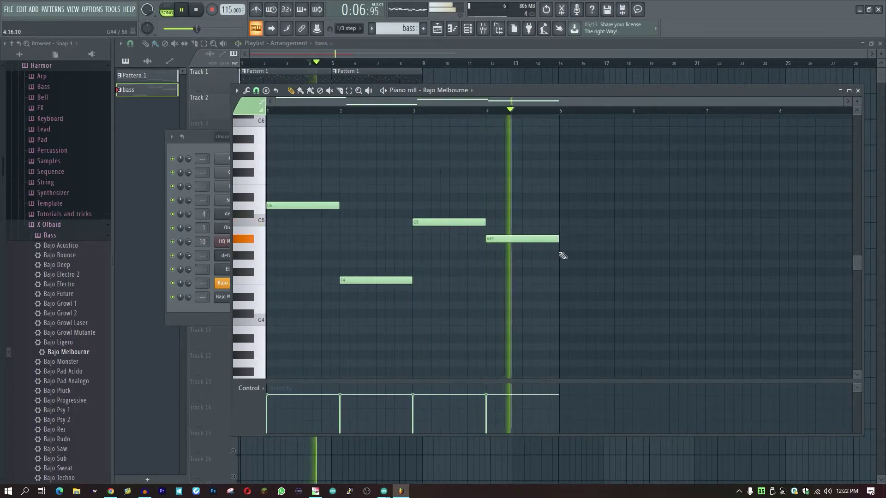
{"action": "key", "text": "space"}
{"action": "left_click", "coordinate": [531, 247]}
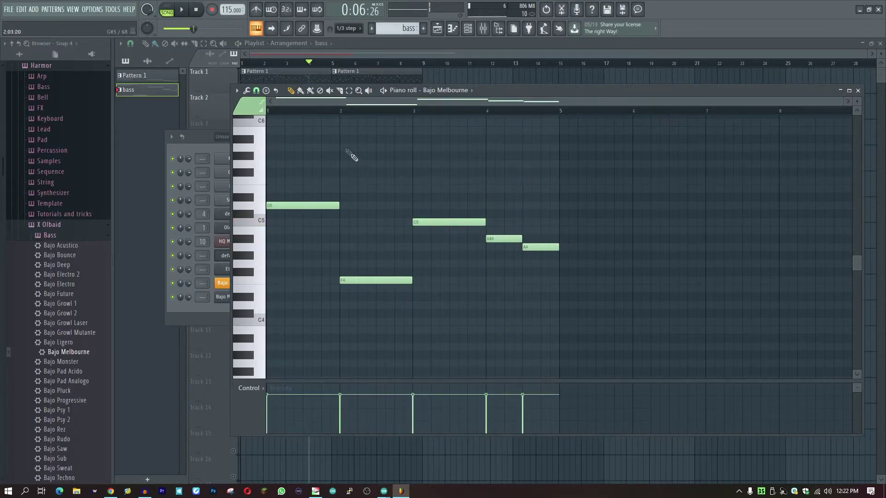
Step: Open the Bajo Melbourne instrument, audition it, set its pluck decay to 42% and lower the volume envelope's starting peak to the sustain level
{"action": "left_click", "coordinate": [221, 319]}
{"action": "left_click", "coordinate": [205, 301]}
{"action": "left_click", "coordinate": [236, 296]}
{"action": "key", "text": "space"}
{"action": "key", "text": "space"}
{"action": "key", "text": "v"}
{"action": "key", "text": "z"}
{"action": "key", "text": "q"}
{"action": "left_click_drag", "start_coordinate": [391, 220], "coordinate": [391, 211]}
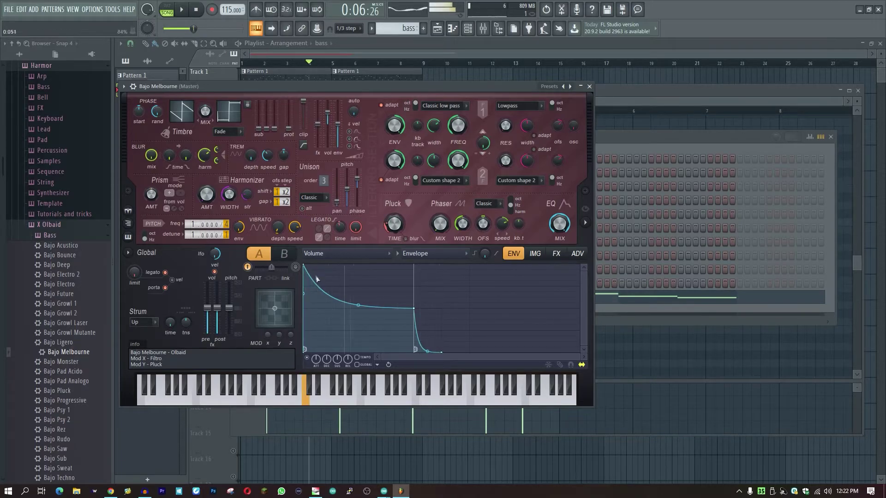
{"action": "left_click_drag", "start_coordinate": [305, 267], "coordinate": [305, 310]}
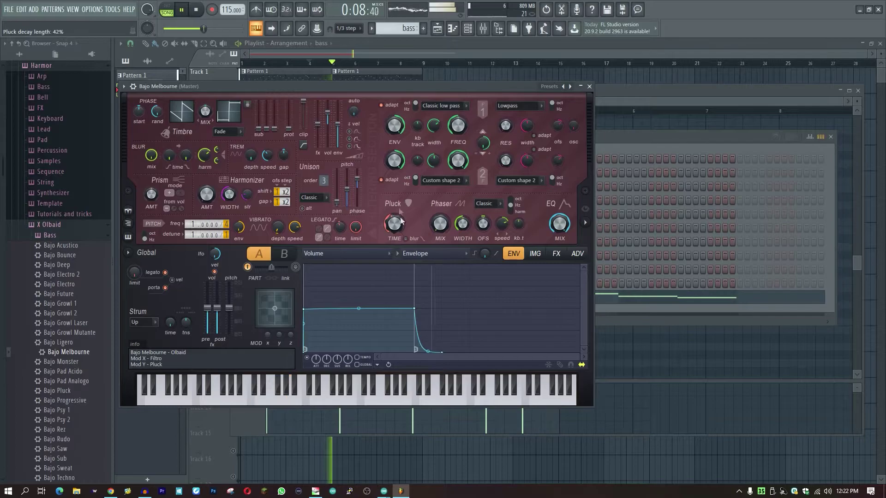
Step: Place a second bass clip at bar 5 on track 2 and play the arrangement from the start
{"action": "left_click", "coordinate": [394, 56]}
{"action": "key", "text": "space"}
{"action": "left_click", "coordinate": [341, 112]}
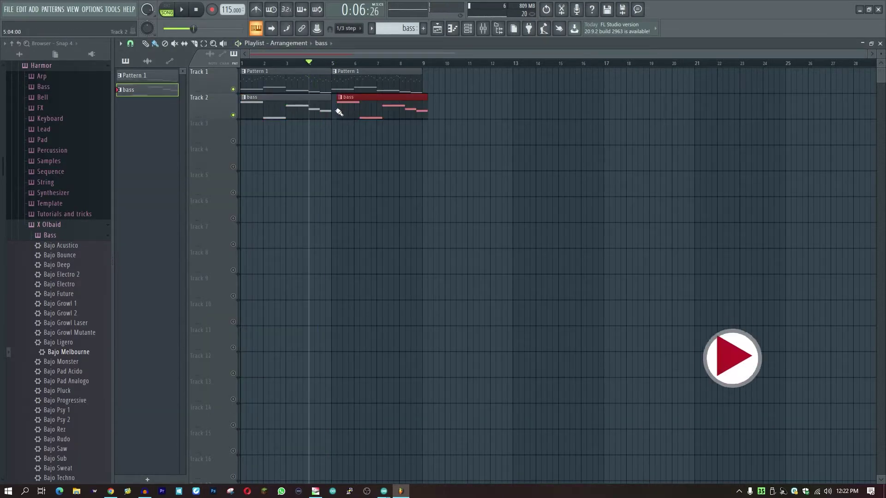
{"action": "left_click_drag", "start_coordinate": [334, 64], "coordinate": [241, 78]}
{"action": "key", "text": "space"}
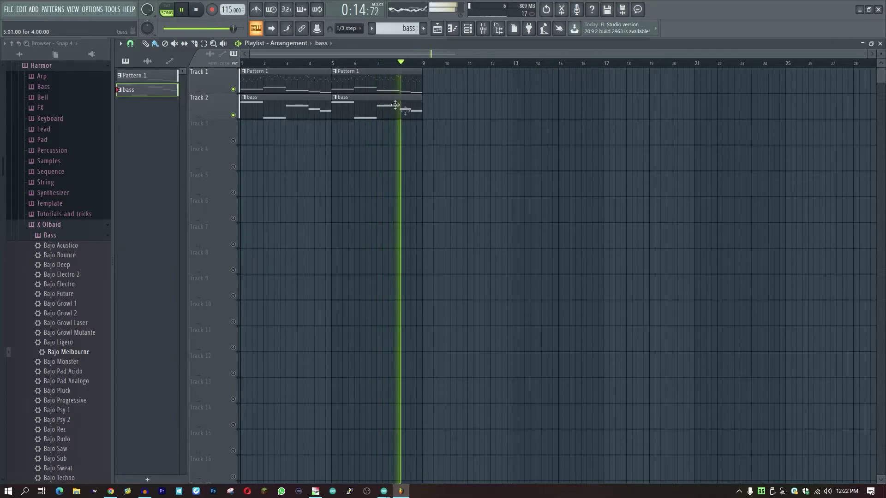
{"action": "key", "text": "space"}
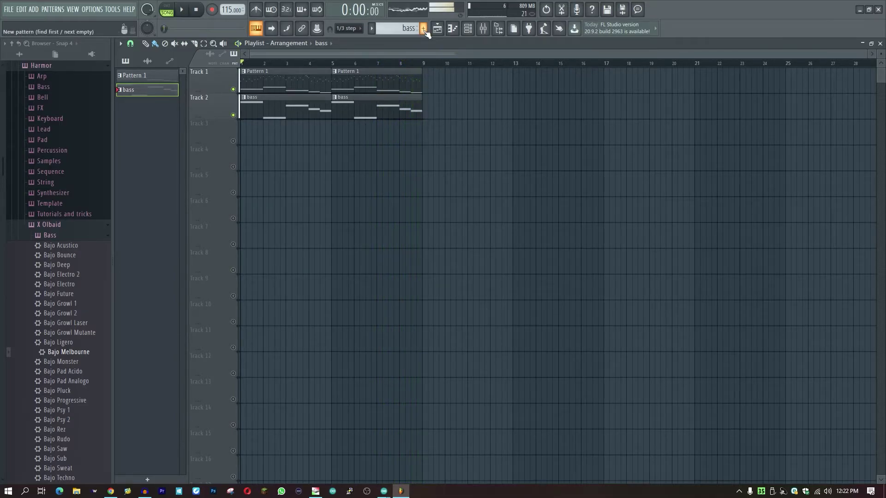
Step: Create Pattern 3 with a clip at the start of track 3, and open FPC's acoustic HQ Metal Kit preset in a new channel
{"action": "left_click", "coordinate": [423, 29]}
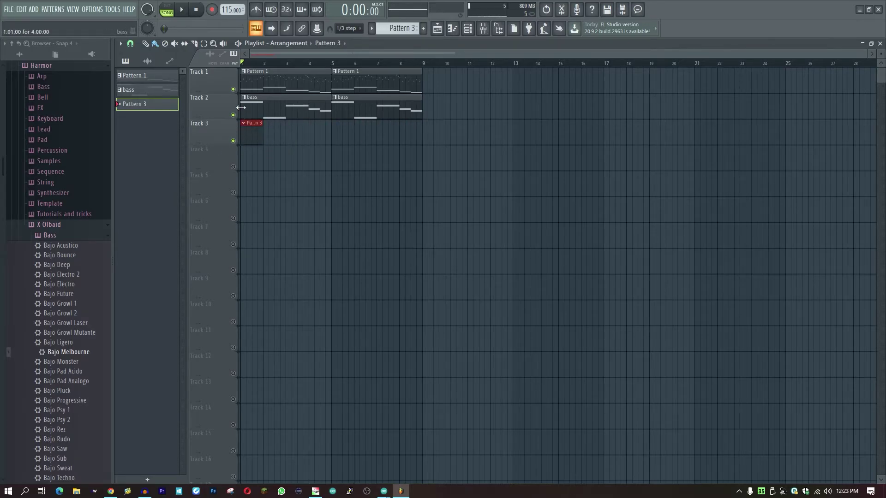
{"action": "scroll", "coordinate": [17, 162], "scroll_direction": "up", "scroll_amount": 5}
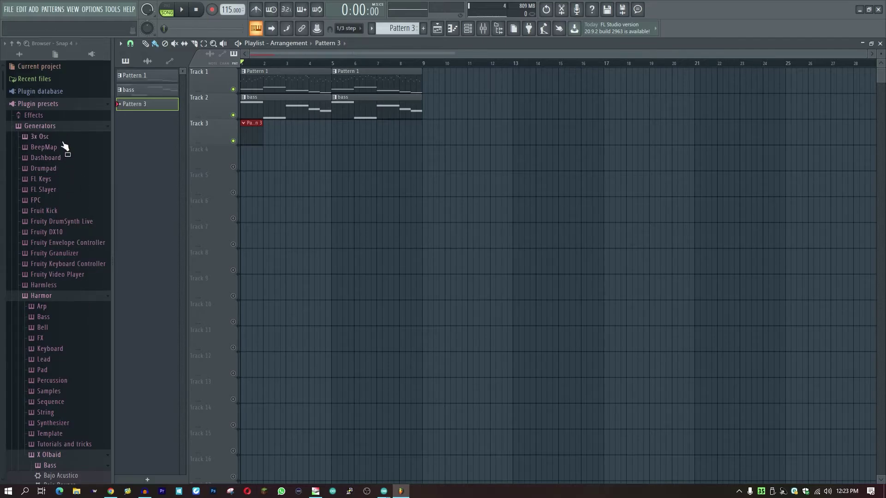
{"action": "left_click", "coordinate": [56, 201]}
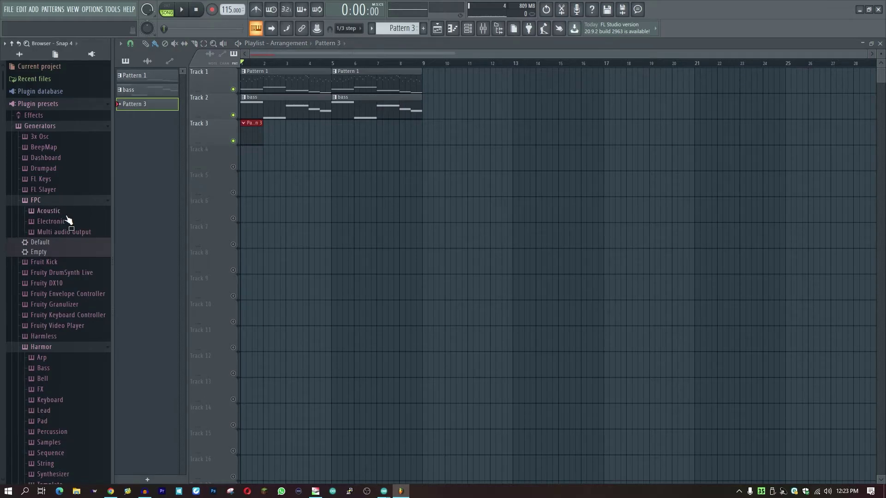
{"action": "left_click", "coordinate": [66, 215]}
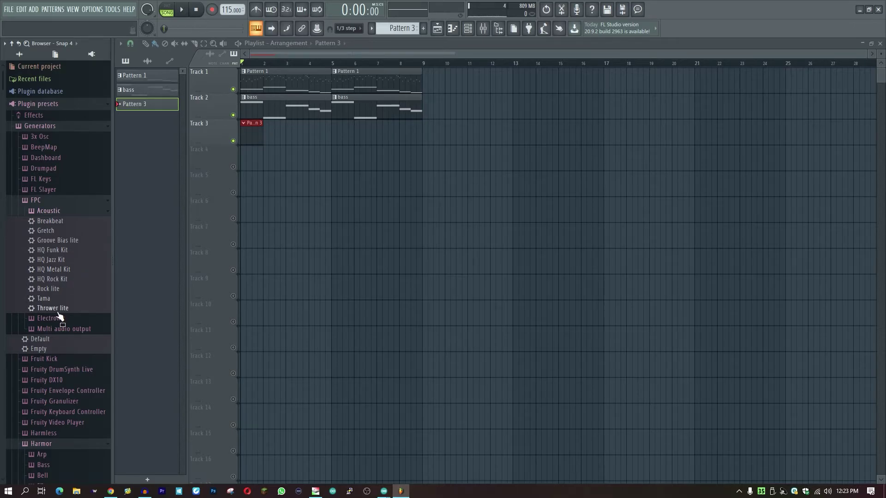
{"action": "right_click", "coordinate": [78, 272]}
{"action": "left_click", "coordinate": [113, 278]}
{"action": "left_click", "coordinate": [491, 93]}
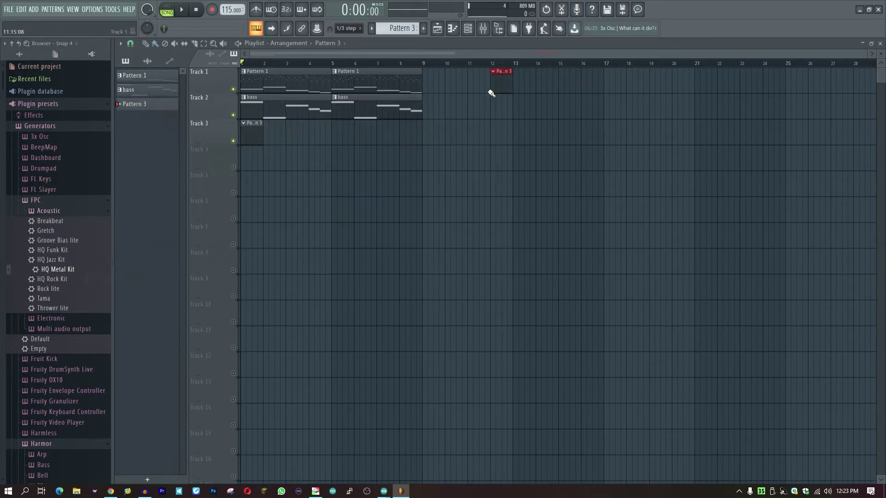
Step: Open the HQ Metal Kit #2 piano roll for Pattern 3 and place a very short Kick 2 note at the start of bar 1
{"action": "double_click", "coordinate": [249, 132]}
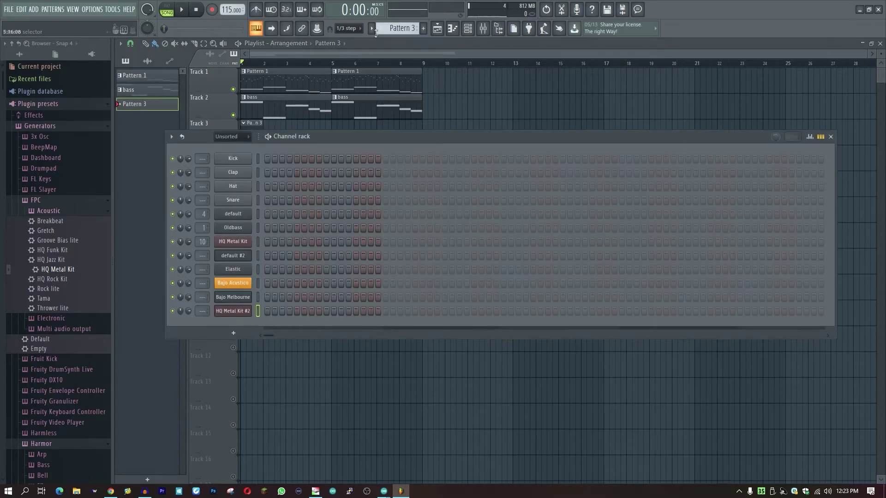
{"action": "left_click", "coordinate": [458, 30]}
{"action": "scroll", "coordinate": [357, 293], "scroll_direction": "down", "scroll_amount": 5}
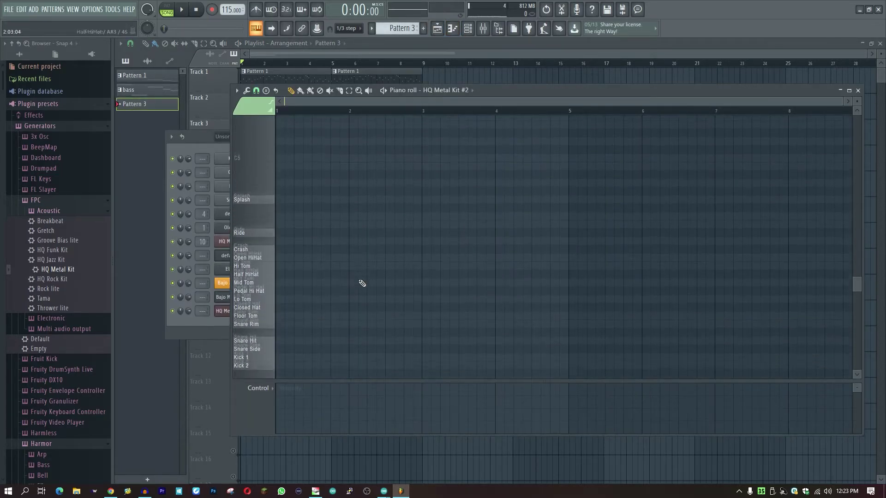
{"action": "left_click", "coordinate": [285, 330]}
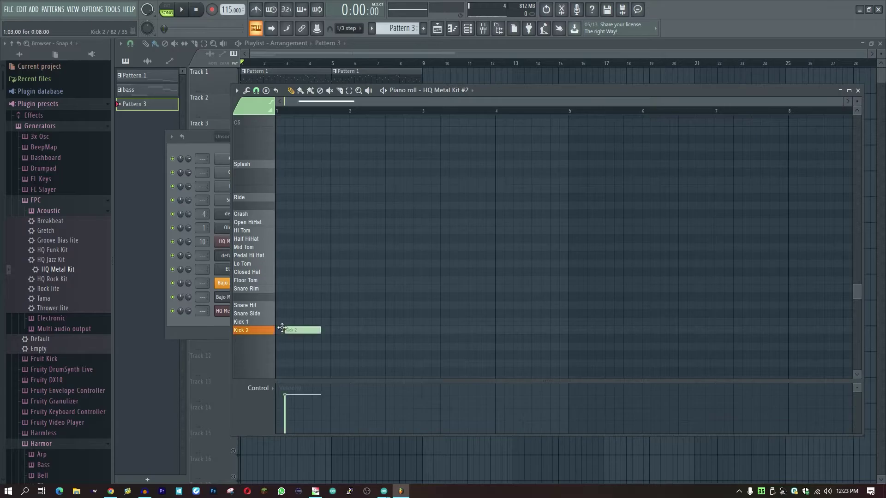
{"action": "key", "text": "space"}
{"action": "key", "text": "space"}
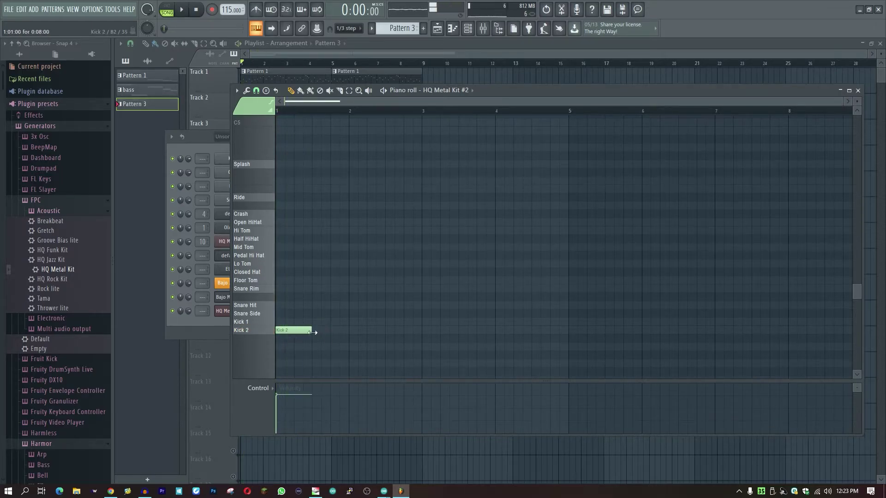
{"action": "left_click_drag", "start_coordinate": [275, 332], "coordinate": [278, 320]}
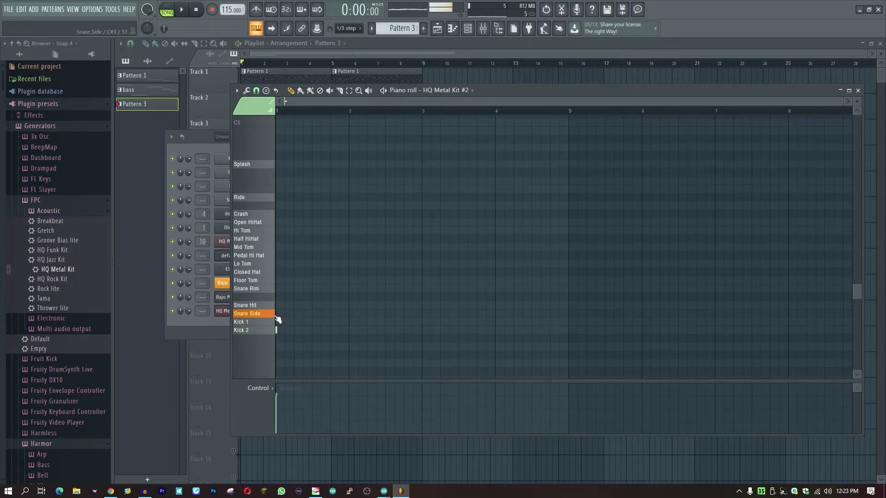
Step: Replace the opening kick with a Kick 1 note and place Snare Hit notes on beats 2 and 4 of bars 1 and 2
{"action": "left_click", "coordinate": [262, 319]}
{"action": "left_click", "coordinate": [304, 307]}
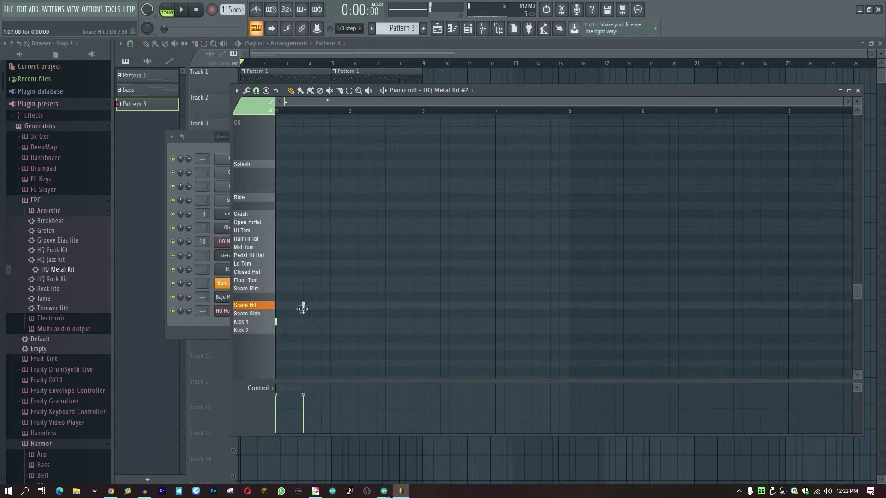
{"action": "left_click", "coordinate": [321, 305]}
{"action": "left_click", "coordinate": [367, 305]}
{"action": "left_click", "coordinate": [404, 305]}
{"action": "left_click_drag", "start_coordinate": [321, 305], "coordinate": [340, 305]}
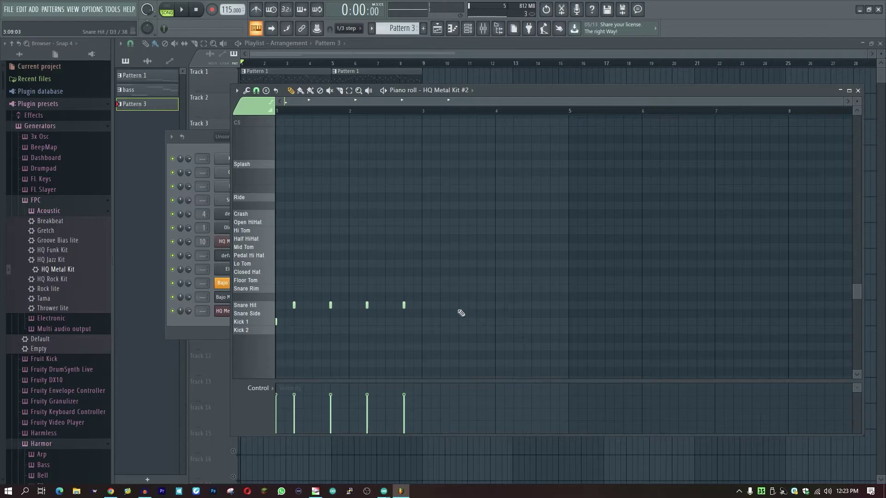
Step: Audition the snare beat from the start and switch playback to pattern mode
{"action": "key", "text": "space"}
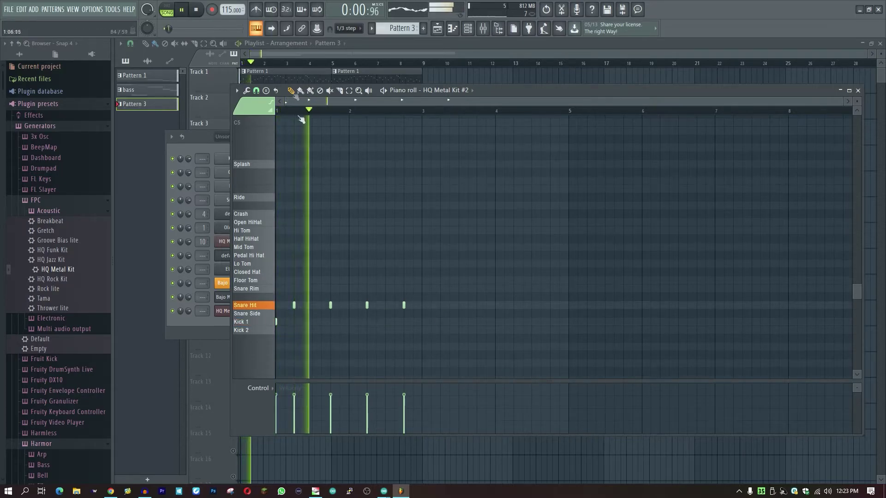
{"action": "scroll", "coordinate": [316, 119], "scroll_direction": "up", "scroll_amount": 4}
{"action": "scroll", "coordinate": [319, 124], "scroll_direction": "up", "scroll_amount": 3}
{"action": "scroll", "coordinate": [356, 164], "scroll_direction": "down", "scroll_amount": 5}
{"action": "key", "text": "space"}
{"action": "left_click_drag", "start_coordinate": [400, 98], "coordinate": [194, 55]}
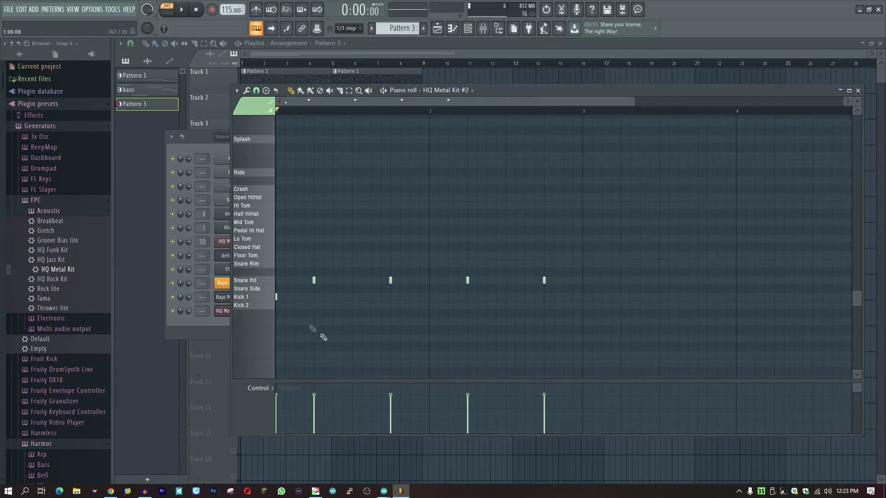
Step: Add seven more short Kick 1 notes between the snare hits across bars 1 and 2 and play the pattern
{"action": "key", "text": "space"}
{"action": "left_click", "coordinate": [371, 297]}
{"action": "left_click", "coordinate": [429, 296]}
{"action": "left_click", "coordinate": [458, 297]}
{"action": "left_click", "coordinate": [487, 296]}
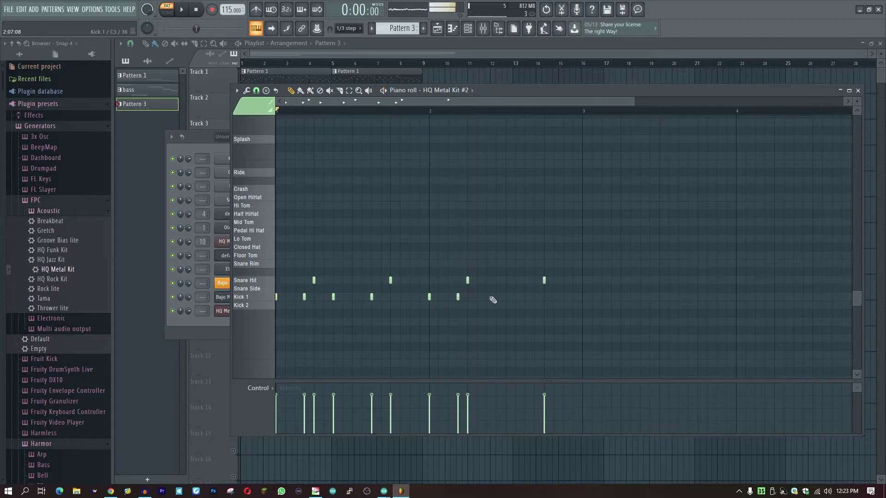
{"action": "left_click", "coordinate": [525, 296]}
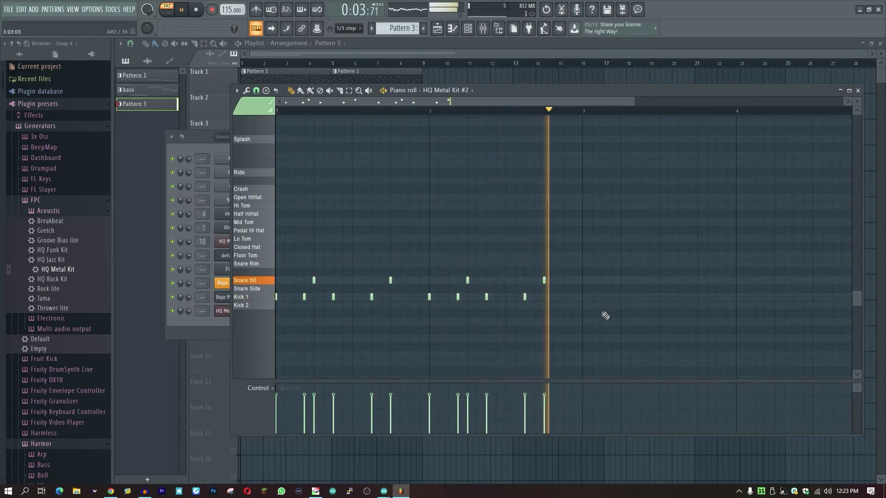
Step: Repeat the two-bar beat in bars 3 and 4, adding a late Kick 1 in bar 4 and eighth-note Closed Hat hits throughout
{"action": "key", "text": "ctrl+a"}
{"action": "key", "text": "ctrl+b"}
{"action": "key", "text": "space"}
{"action": "left_click", "coordinate": [743, 112]}
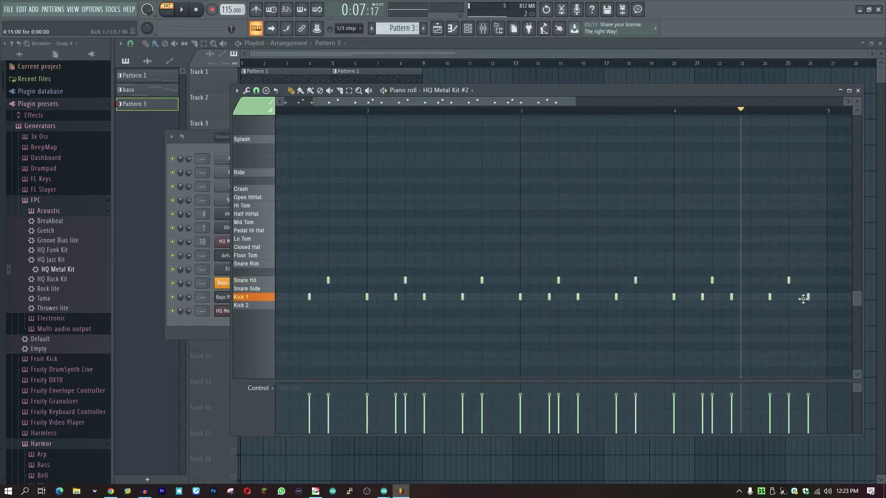
{"action": "left_click", "coordinate": [791, 116]}
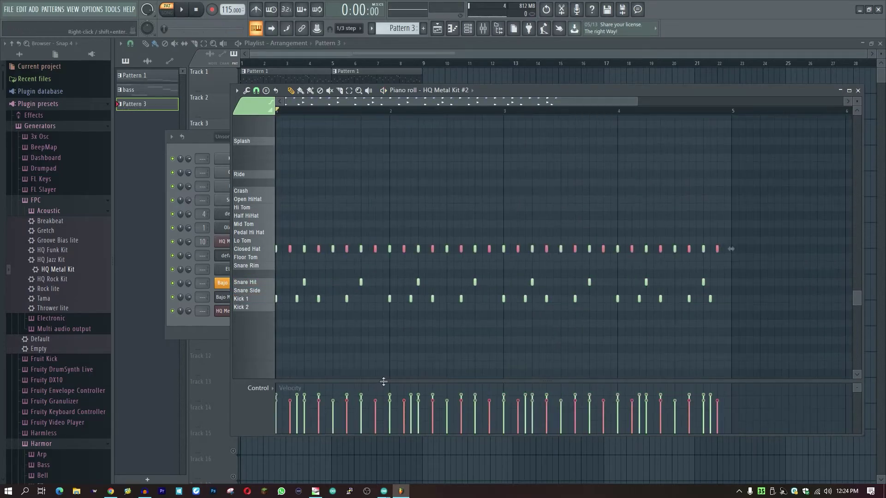
Step: Lower the velocity of every second Closed Hat note well below the other hits and audition the drum pattern
{"action": "left_click_drag", "start_coordinate": [383, 382], "coordinate": [383, 173]}
{"action": "left_click_drag", "start_coordinate": [292, 354], "coordinate": [764, 369]}
{"action": "key", "text": "space"}
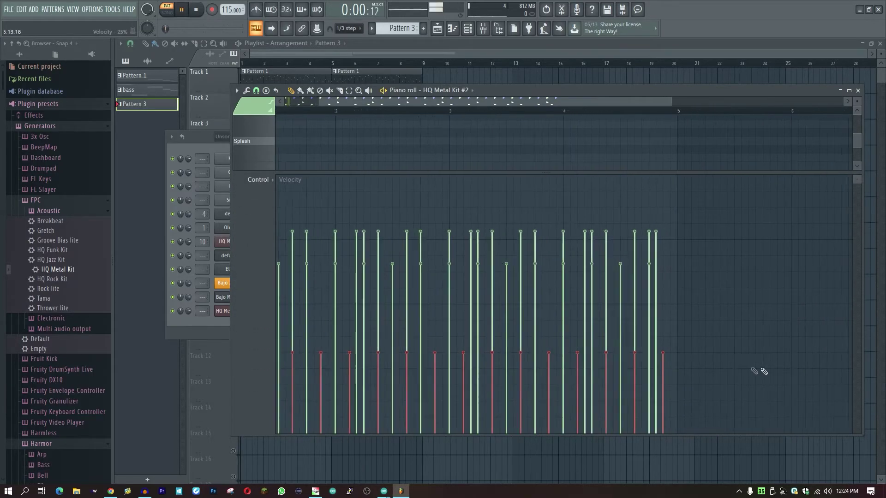
{"action": "scroll", "coordinate": [507, 115], "scroll_direction": "down", "scroll_amount": 1}
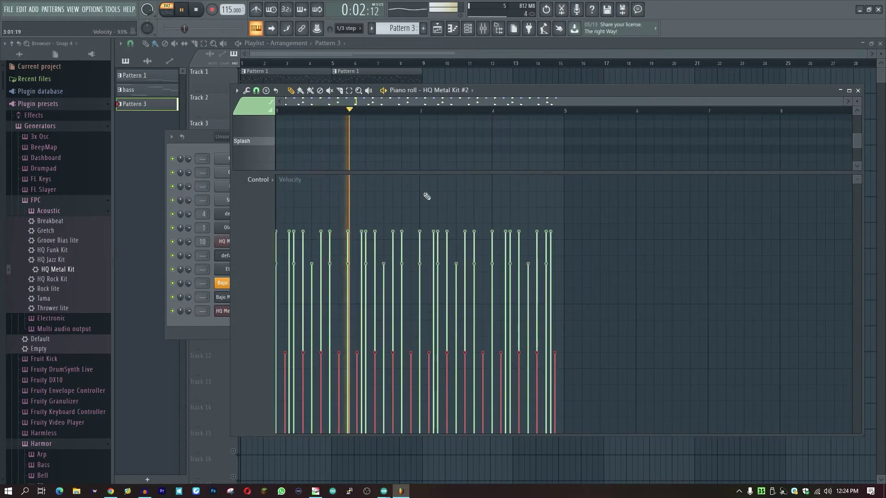
{"action": "left_click_drag", "start_coordinate": [431, 174], "coordinate": [432, 367]}
{"action": "left_click", "coordinate": [654, 190]}
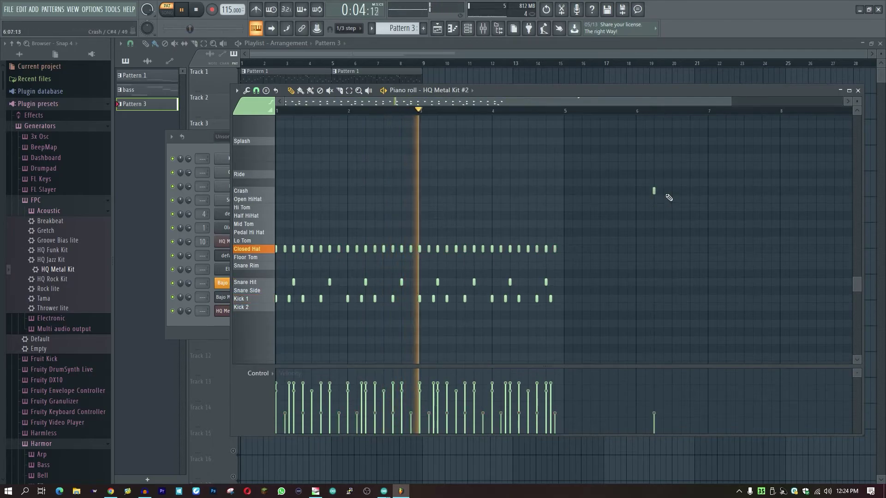
{"action": "right_click", "coordinate": [655, 190]}
{"action": "key", "text": "space"}
Step: Add two soft Snare Hit notes just before the beat 4 snare of bar 2 and audition them
{"action": "scroll", "coordinate": [387, 114], "scroll_direction": "up", "scroll_amount": 8}
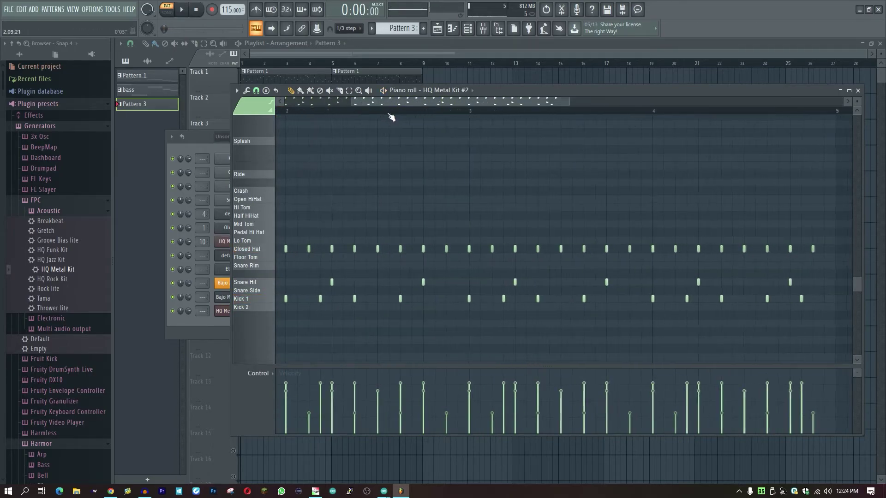
{"action": "left_click_drag", "start_coordinate": [566, 286], "coordinate": [641, 279]}
{"action": "key", "text": "space"}
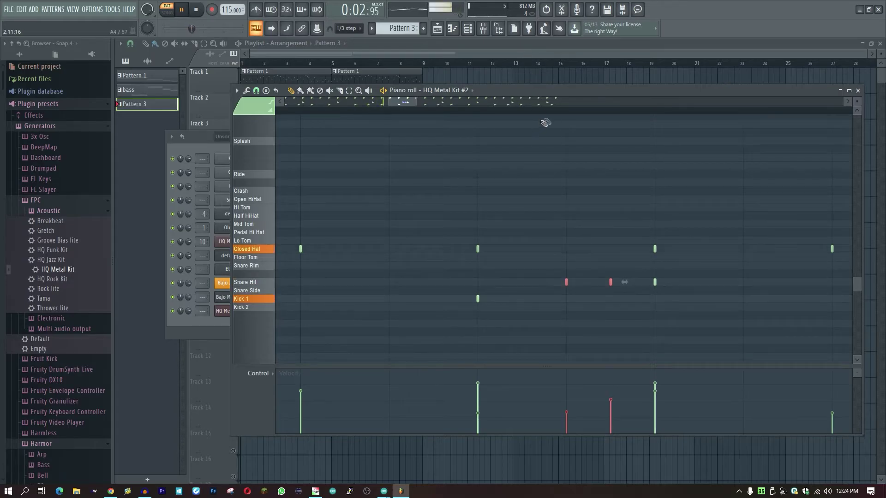
{"action": "scroll", "coordinate": [567, 283], "scroll_direction": "down", "scroll_amount": 3}
{"action": "key", "text": "space"}
{"action": "key", "text": "space"}
Step: Move the two soft snare hits to the end of bar 2, right before bar 3, and play the pattern
{"action": "left_click_drag", "start_coordinate": [582, 286], "coordinate": [721, 284]}
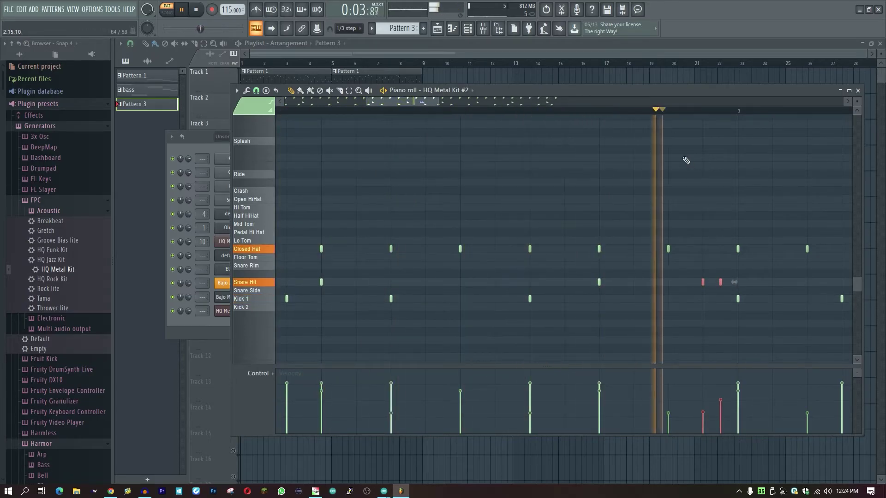
{"action": "scroll", "coordinate": [655, 113], "scroll_direction": "up", "scroll_amount": 2}
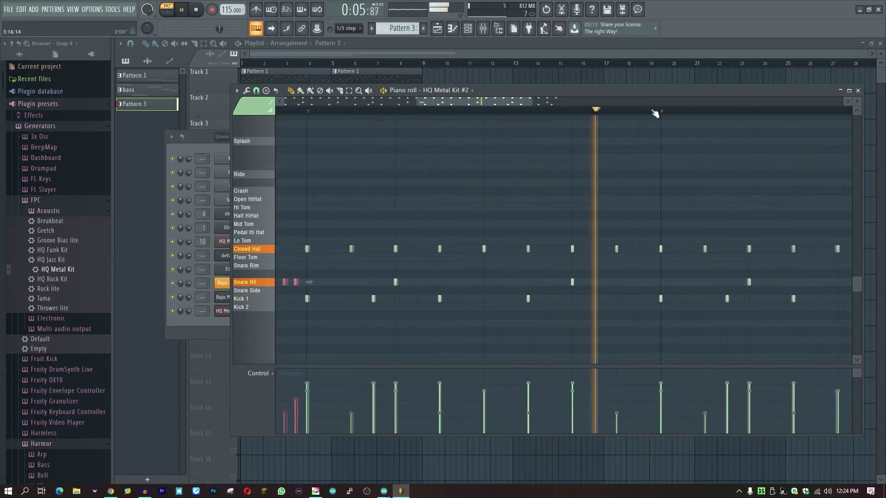
{"action": "scroll", "coordinate": [728, 118], "scroll_direction": "down", "scroll_amount": 4}
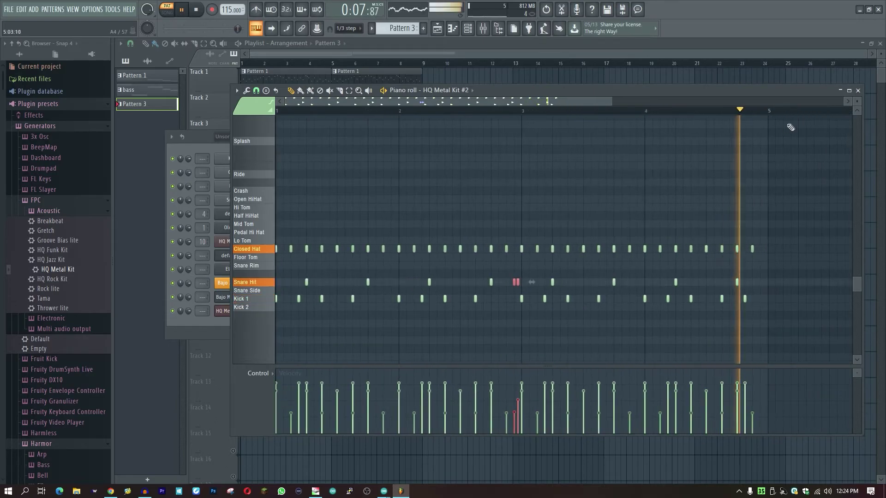
{"action": "key", "text": "space"}
Step: Add two Snare Hit notes on the last two sixteenth steps of bar 4 and play the ending
{"action": "left_click", "coordinate": [742, 111]}
{"action": "scroll", "coordinate": [758, 113], "scroll_direction": "up", "scroll_amount": 4}
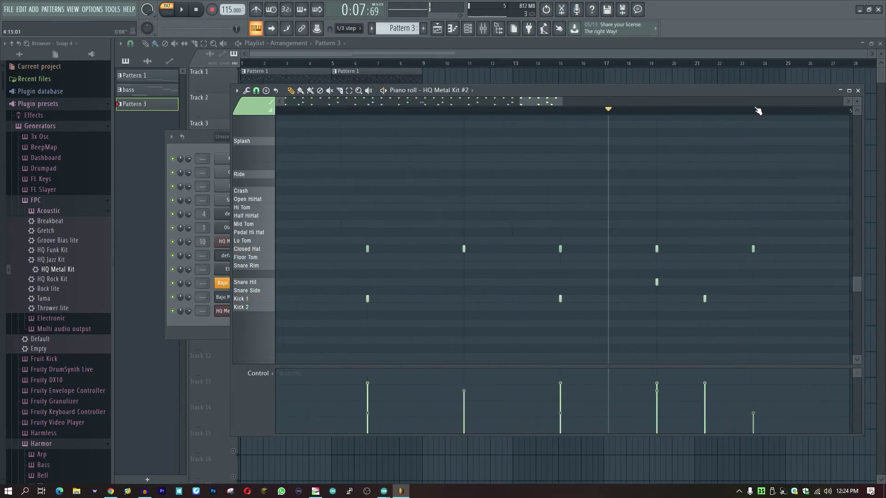
{"action": "left_click", "coordinate": [761, 289]}
{"action": "key", "text": "space"}
{"action": "mouse_move", "coordinate": [806, 287]}
{"action": "left_mouse_down"}
{"action": "mouse_move", "coordinate": [739, 280]}
{"action": "mouse_move", "coordinate": [752, 283]}
{"action": "left_mouse_up"}
{"action": "key", "text": "space"}
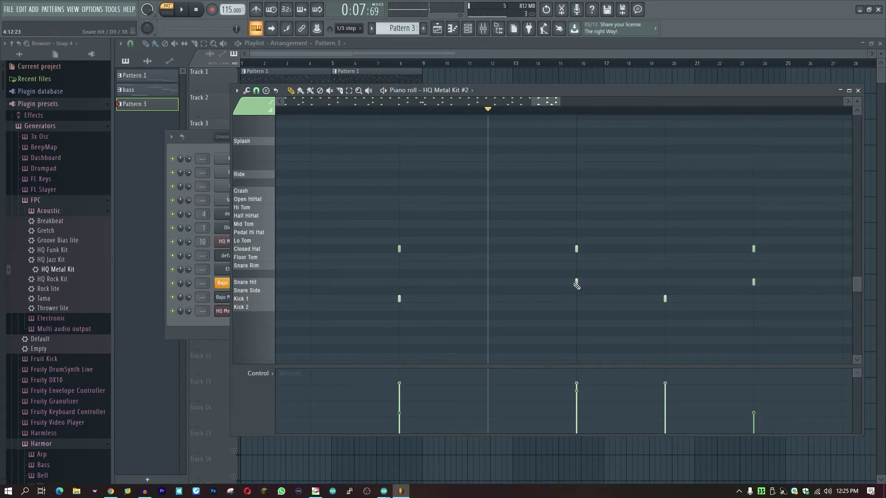
{"action": "key", "text": "space"}
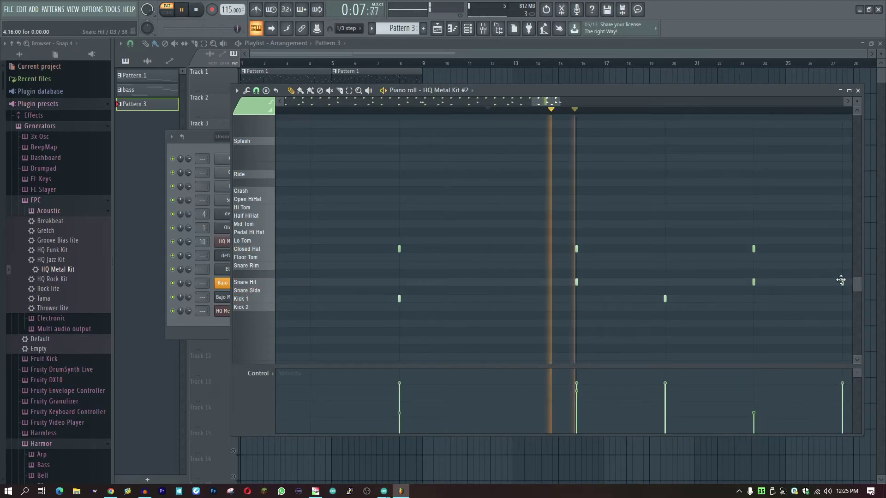
{"action": "scroll", "coordinate": [702, 114], "scroll_direction": "down", "scroll_amount": 3}
{"action": "scroll", "coordinate": [702, 114], "scroll_direction": "down", "scroll_amount": 3}
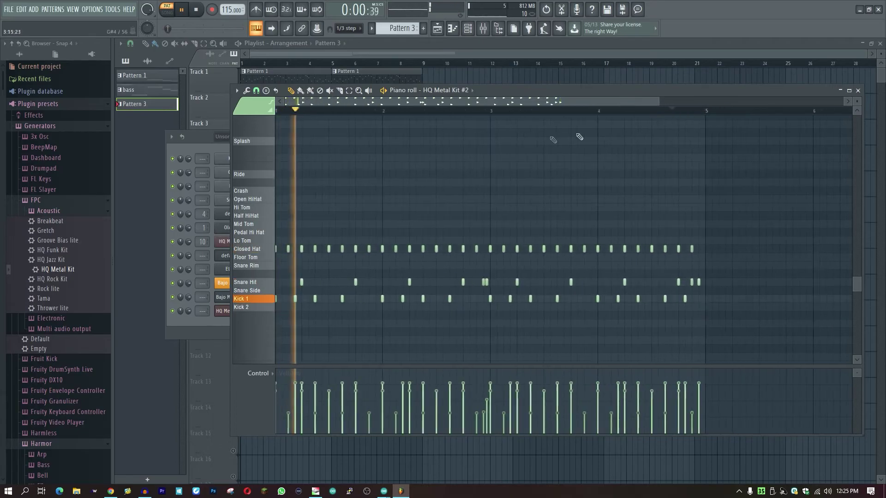
Step: Add a third soft Snare Hit just ahead of the two at the end of bar 2 and play the fill
{"action": "left_click", "coordinate": [453, 115]}
{"action": "key", "text": "space"}
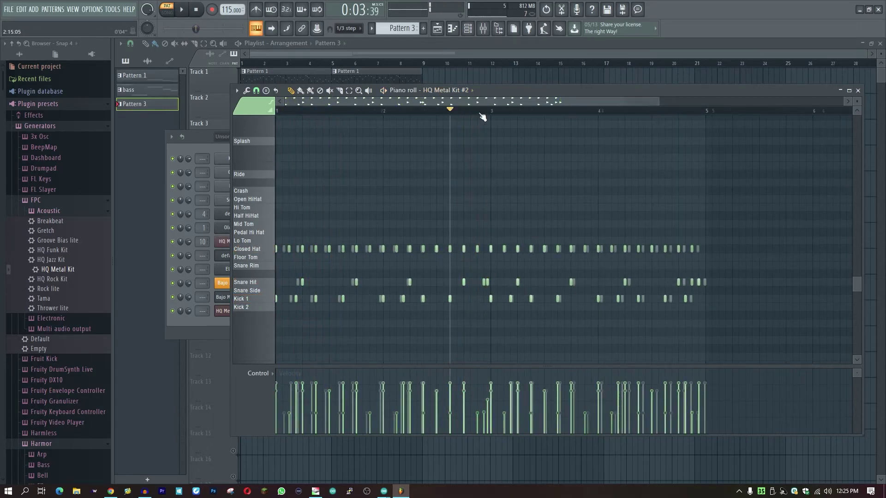
{"action": "scroll", "coordinate": [482, 116], "scroll_direction": "up", "scroll_amount": 5}
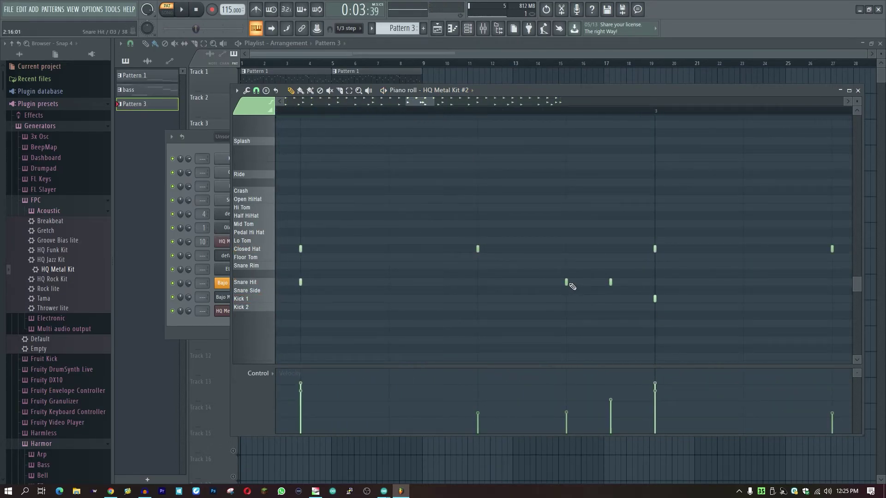
{"action": "left_click_drag", "start_coordinate": [512, 287], "coordinate": [522, 286]}
{"action": "key", "text": "space"}
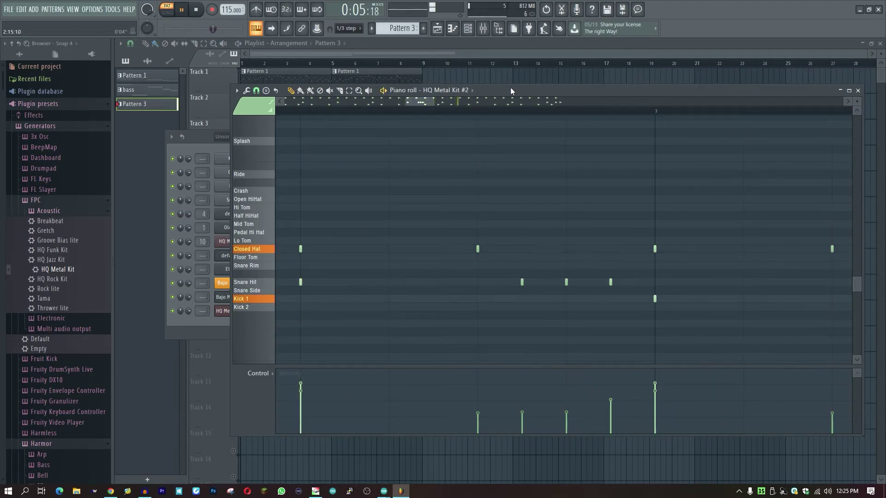
{"action": "scroll", "coordinate": [517, 119], "scroll_direction": "down", "scroll_amount": 6}
{"action": "left_click", "coordinate": [655, 266]}
{"action": "right_click", "coordinate": [655, 266]}
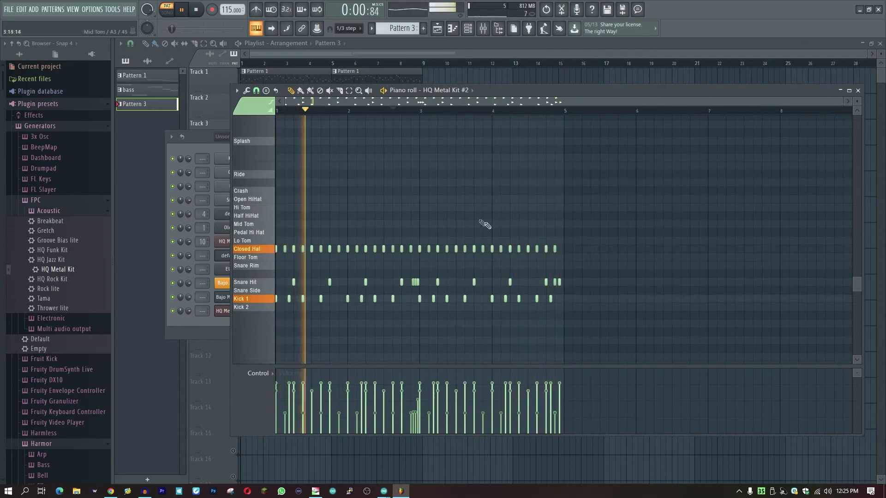
Step: Stop playback, return to the playlist and place a second Pattern 3 clip at bar 5 on track 3
{"action": "left_click", "coordinate": [500, 75]}
{"action": "right_click", "coordinate": [507, 87]}
{"action": "key", "text": "space"}
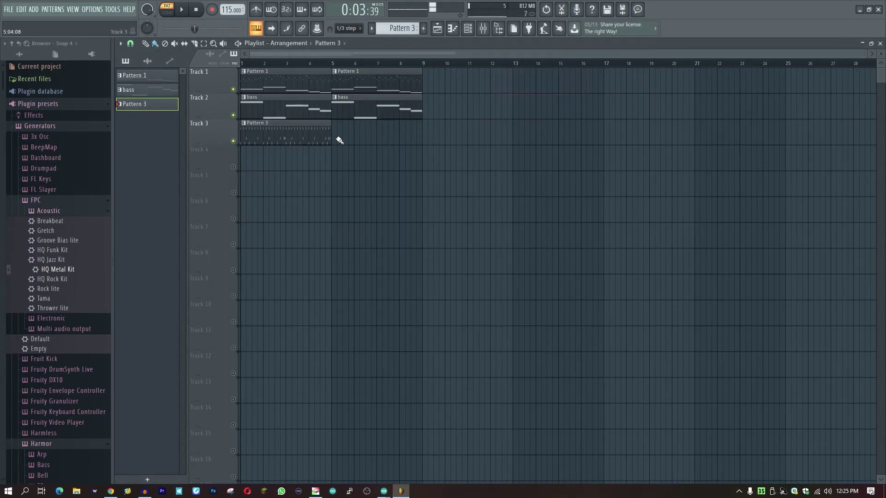
{"action": "left_click_drag", "start_coordinate": [338, 136], "coordinate": [356, 145]}
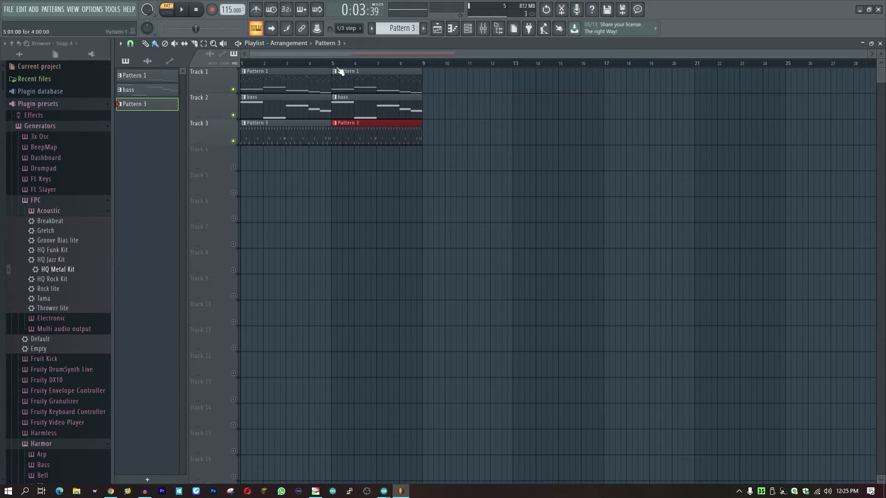
Step: Switch playback to song mode and play the eight-bar arrangement from the start
{"action": "key", "text": "l"}
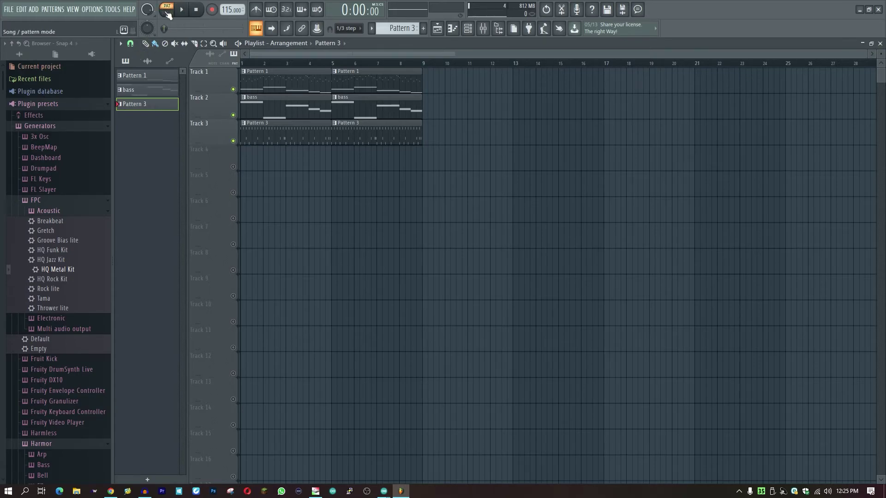
{"action": "left_click", "coordinate": [181, 10]}
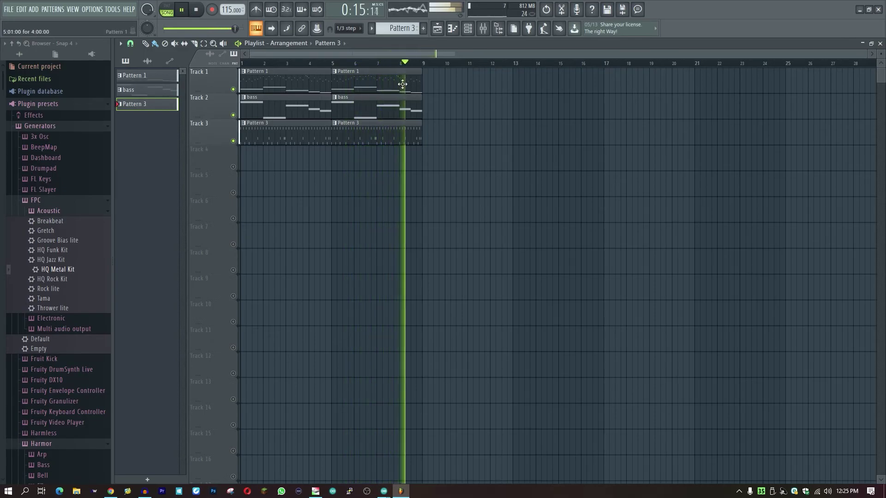
{"action": "key", "text": "space"}
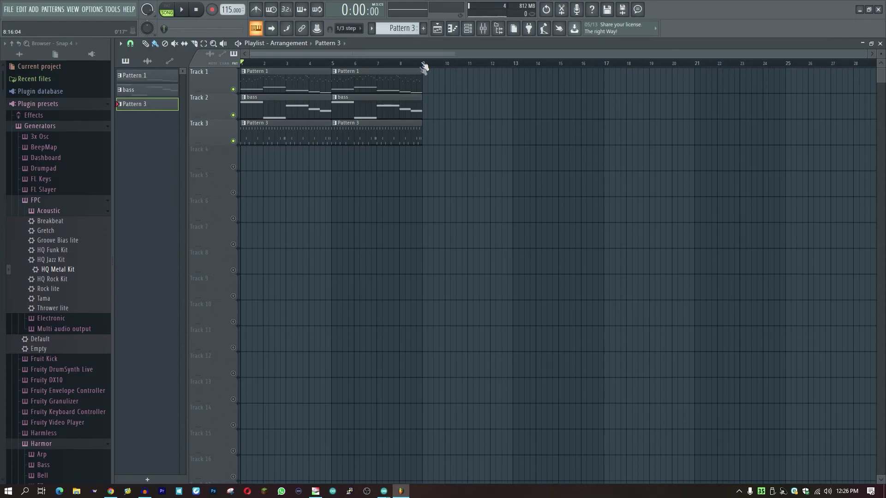
Step: Recolor Pattern 3 purple in the playlist's pattern list
{"action": "left_click", "coordinate": [362, 69]}
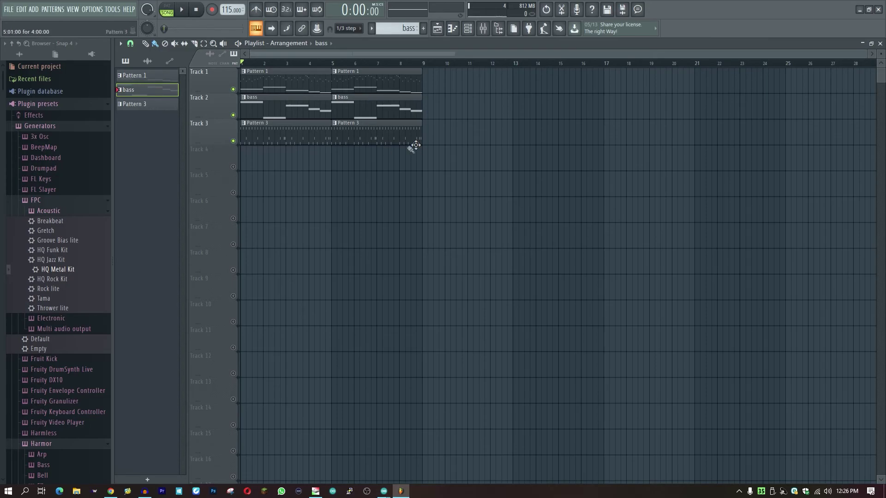
{"action": "right_click", "coordinate": [156, 111]}
{"action": "left_click", "coordinate": [186, 161]}
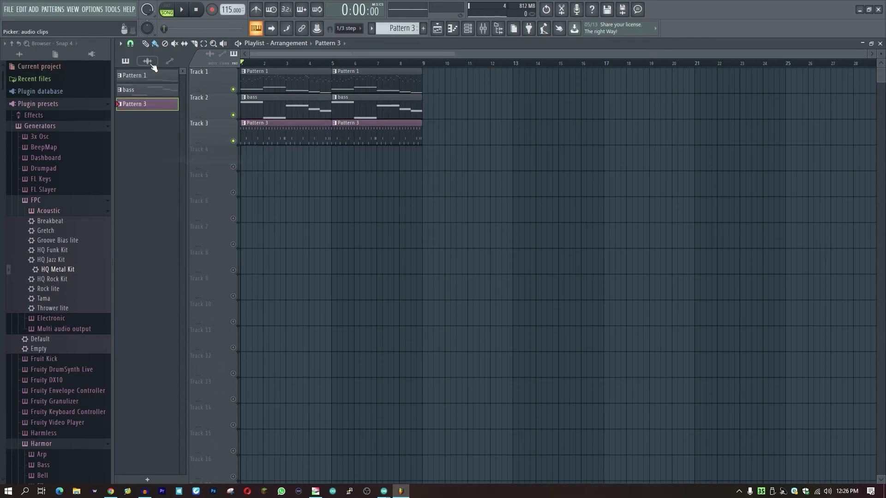